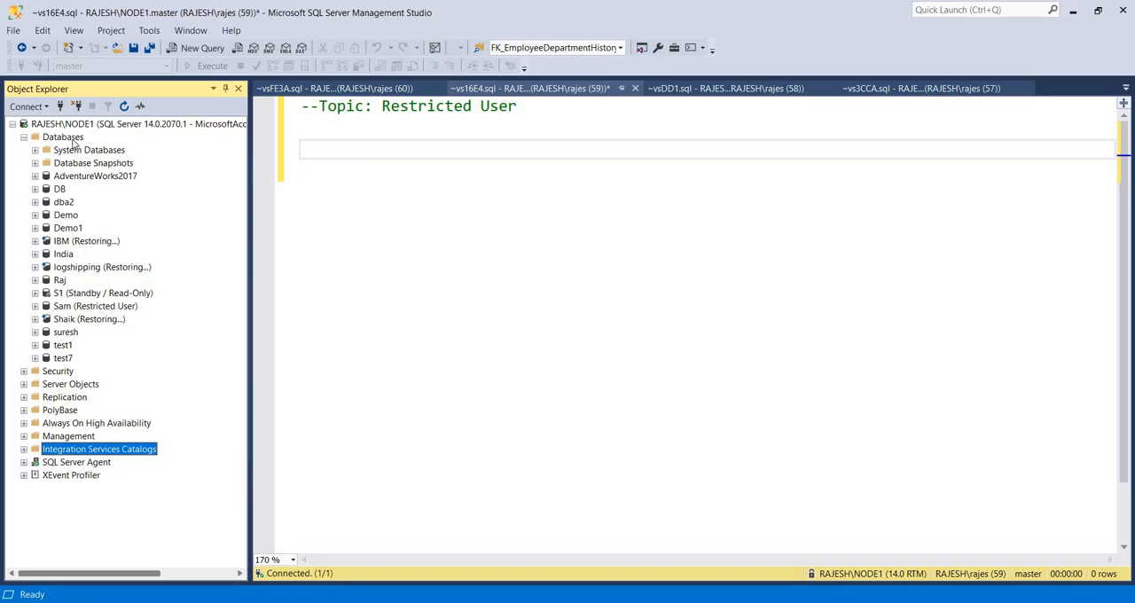
Look over the available restore options for a database restore and close the dialog without restoring
{"action": "right_click", "coordinate": [75, 142]}
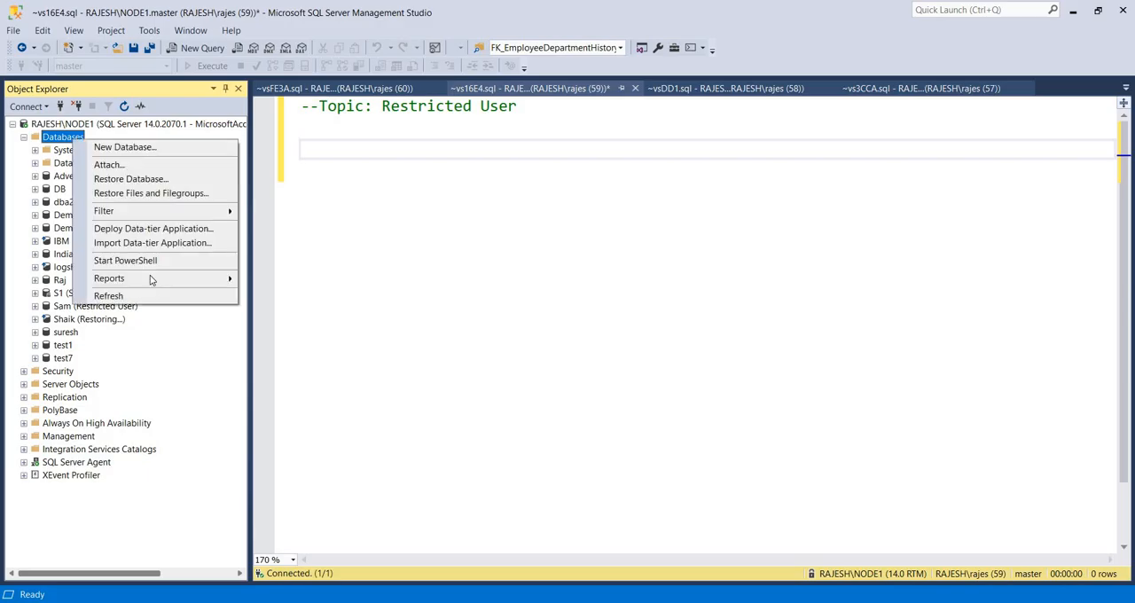
{"action": "left_click", "coordinate": [156, 180]}
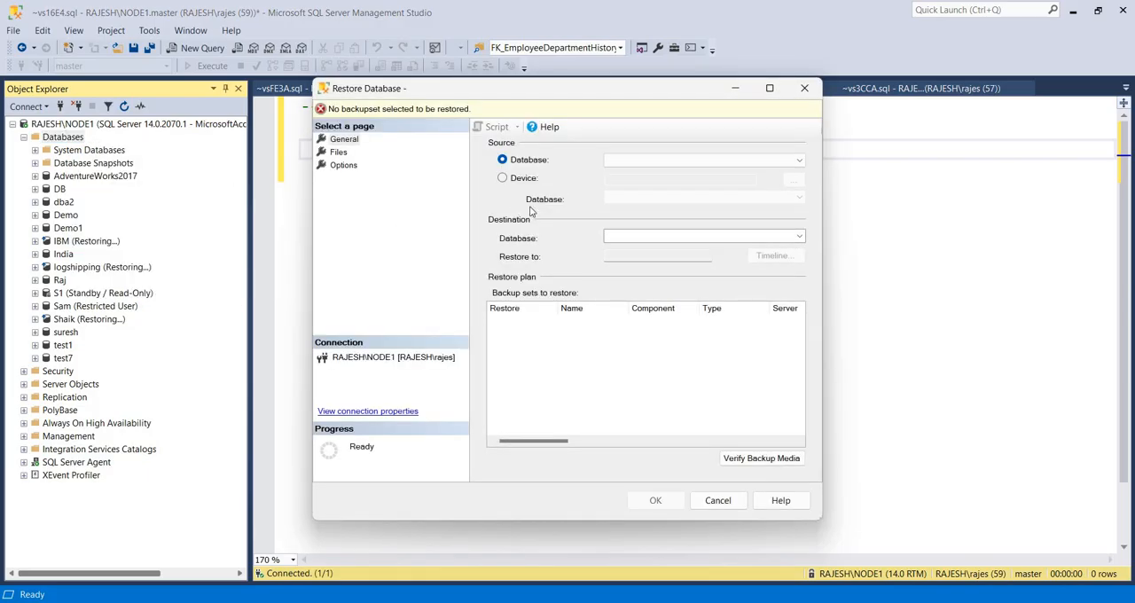
{"action": "left_click", "coordinate": [341, 166]}
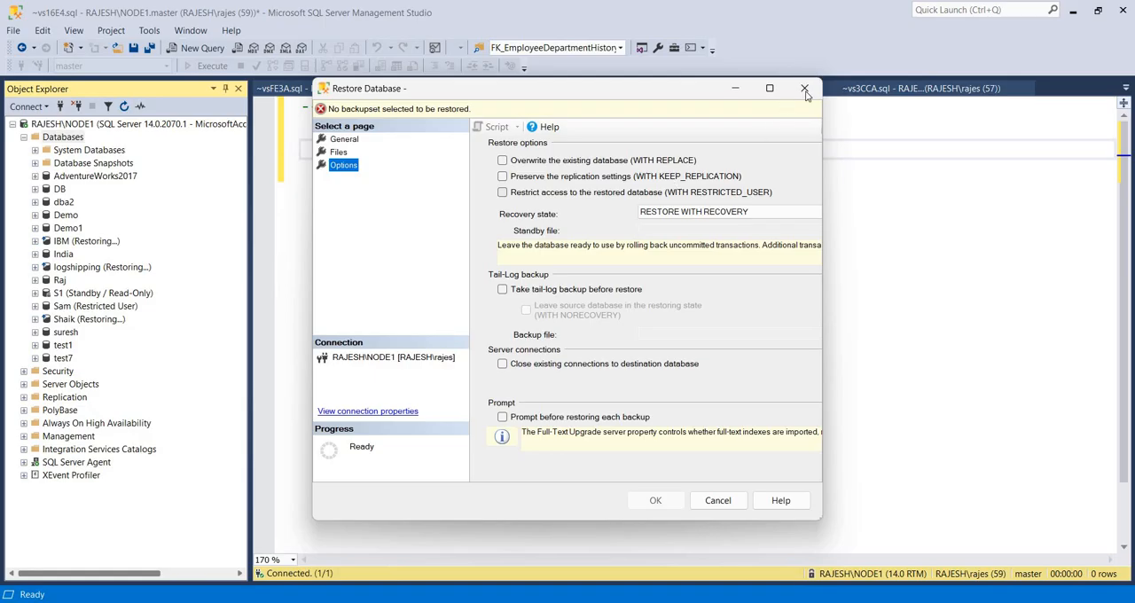
{"action": "left_click", "coordinate": [805, 90]}
Start a new database restore from a device and choose Test.bak as the backup media
{"action": "left_click", "coordinate": [78, 140]}
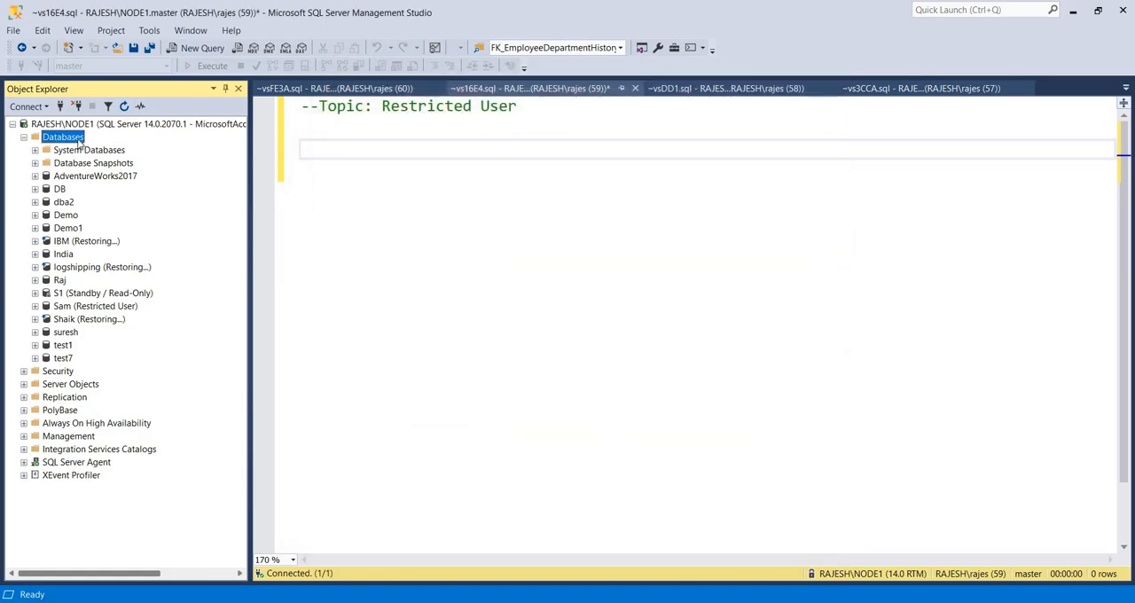
{"action": "right_click", "coordinate": [78, 141]}
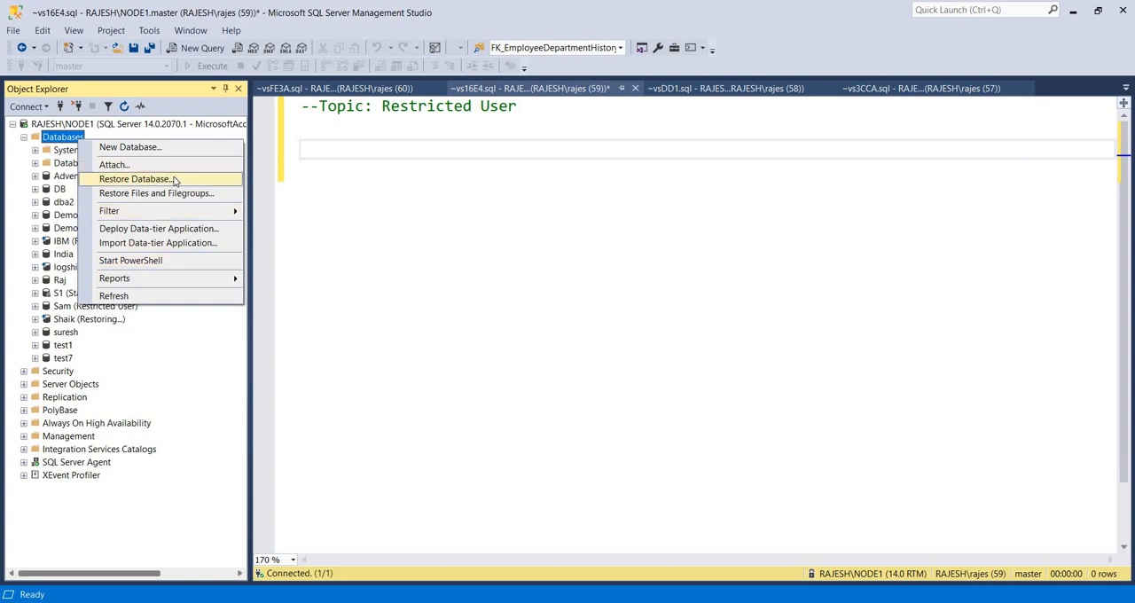
{"action": "left_click", "coordinate": [487, 223]}
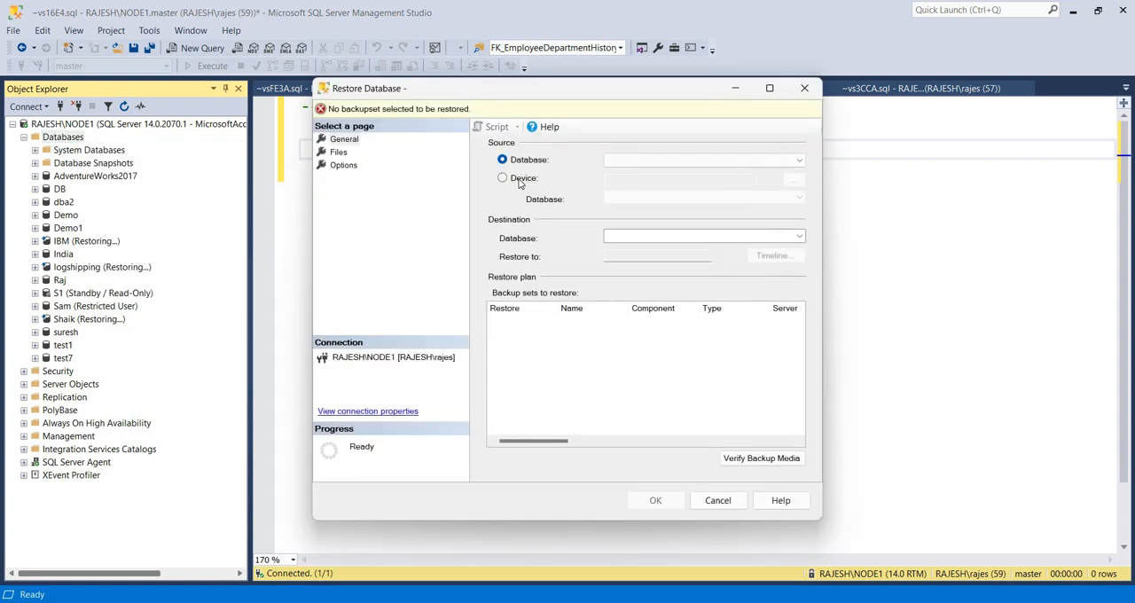
{"action": "left_click", "coordinate": [794, 180]}
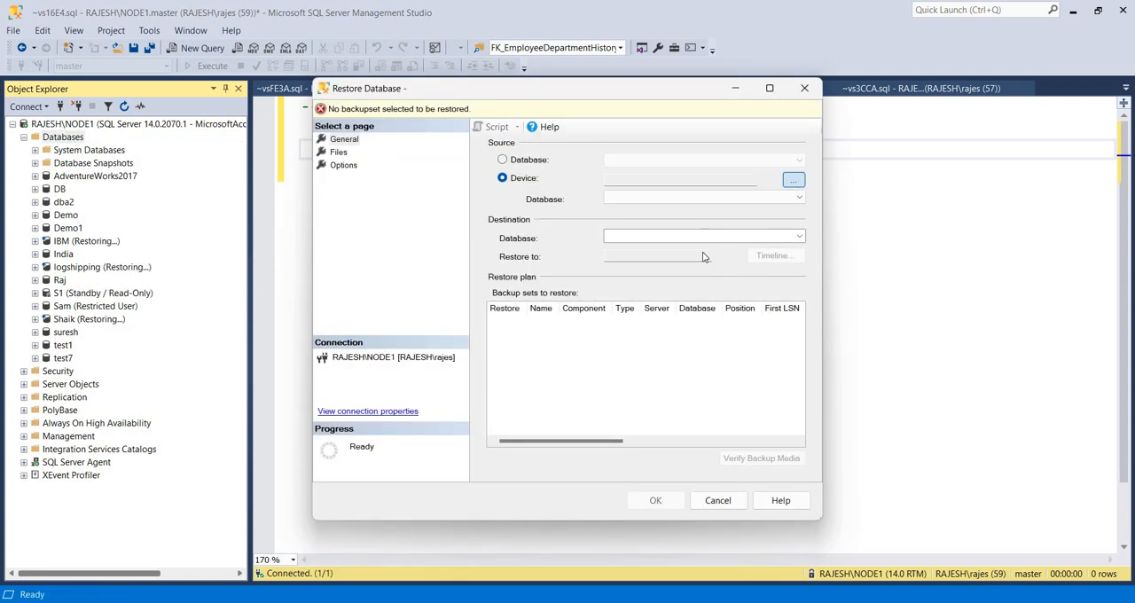
{"action": "left_click", "coordinate": [701, 263]}
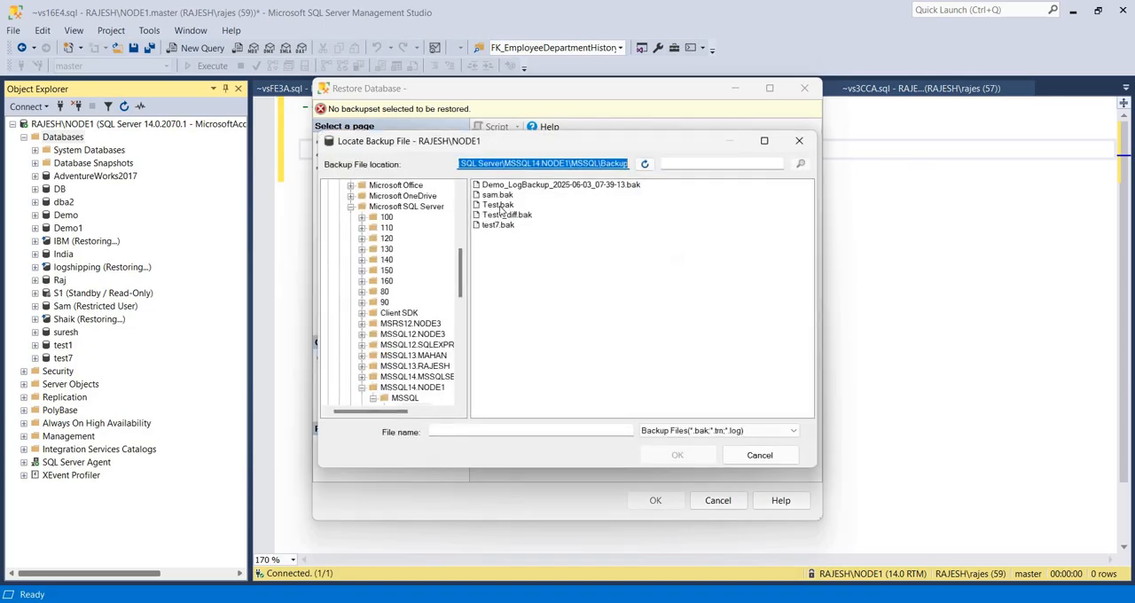
{"action": "left_click", "coordinate": [498, 205]}
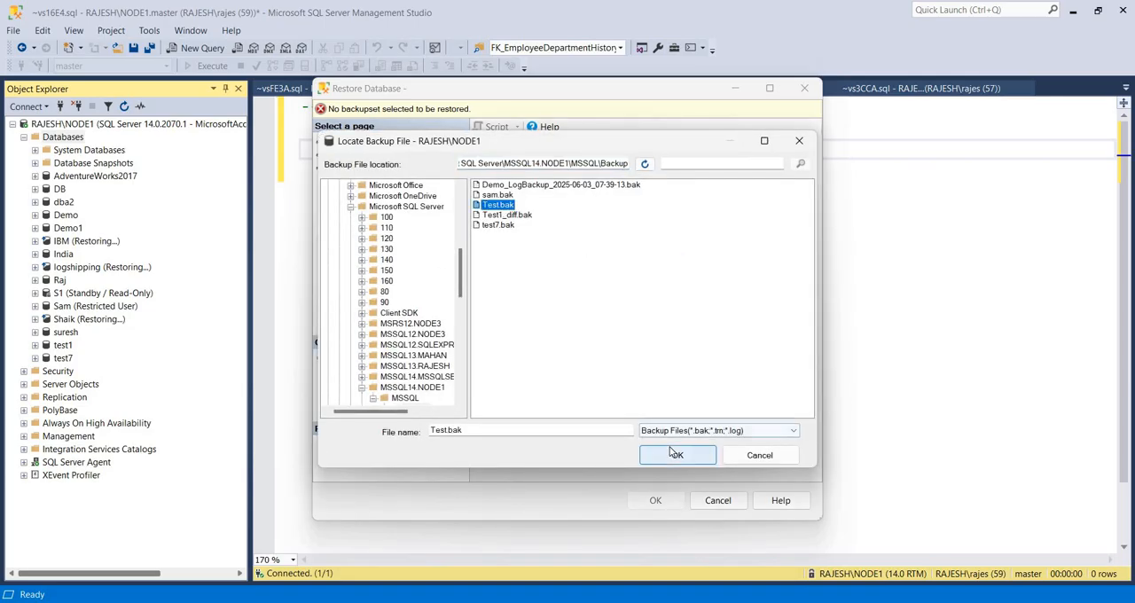
{"action": "left_click", "coordinate": [674, 454]}
{"action": "left_click", "coordinate": [605, 414]}
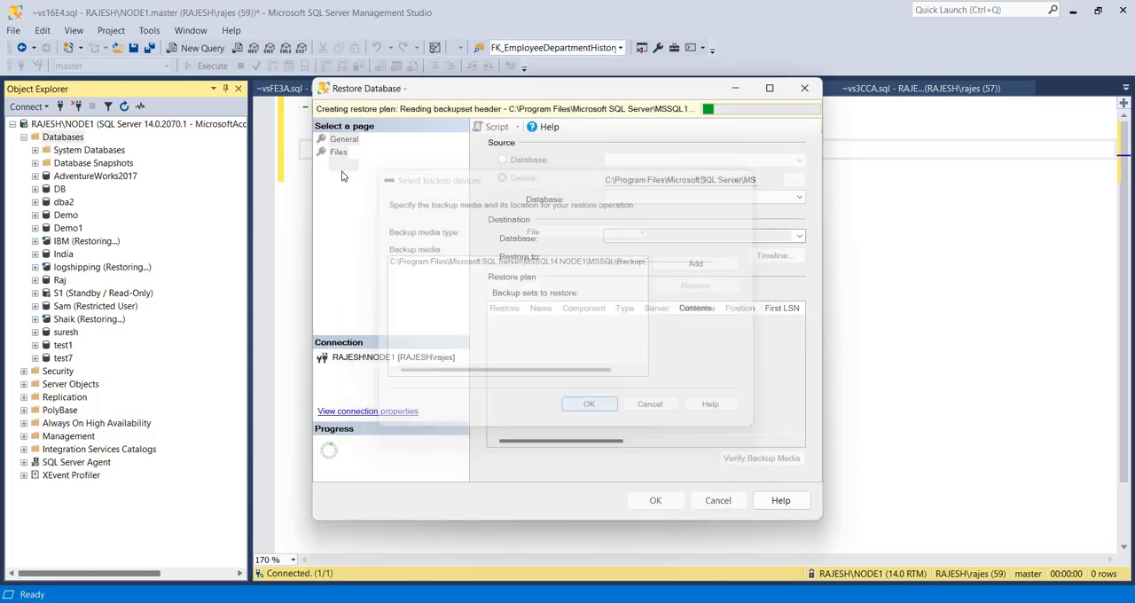
Restrict access to the restored database (WITH RESTRICTED_USER) and run the restore of Test
{"action": "left_click", "coordinate": [343, 165]}
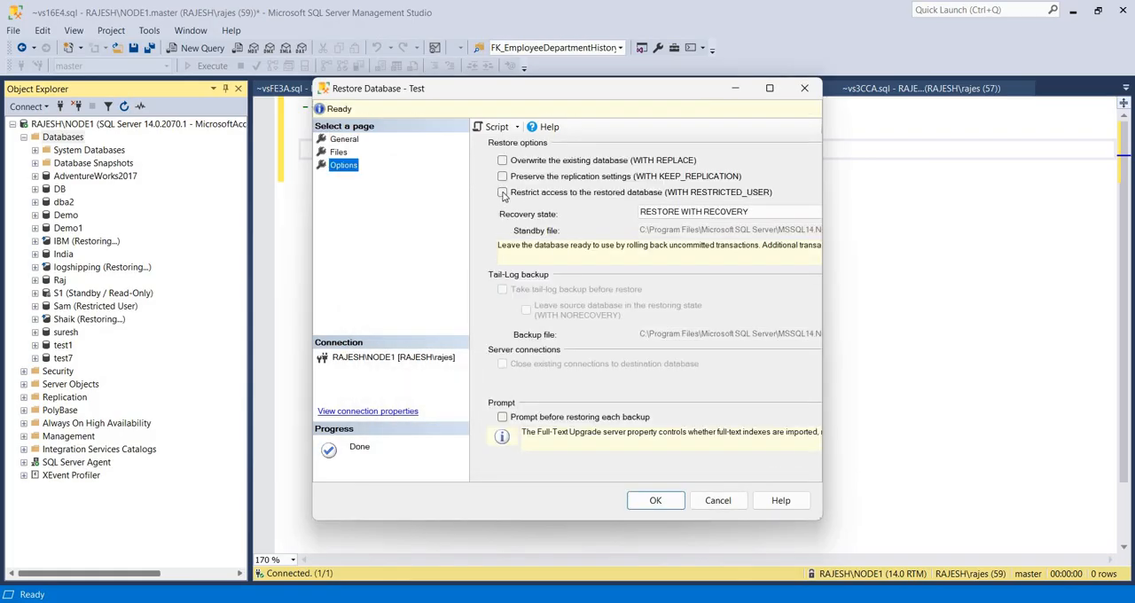
{"action": "left_click", "coordinate": [503, 192]}
{"action": "left_click", "coordinate": [656, 500]}
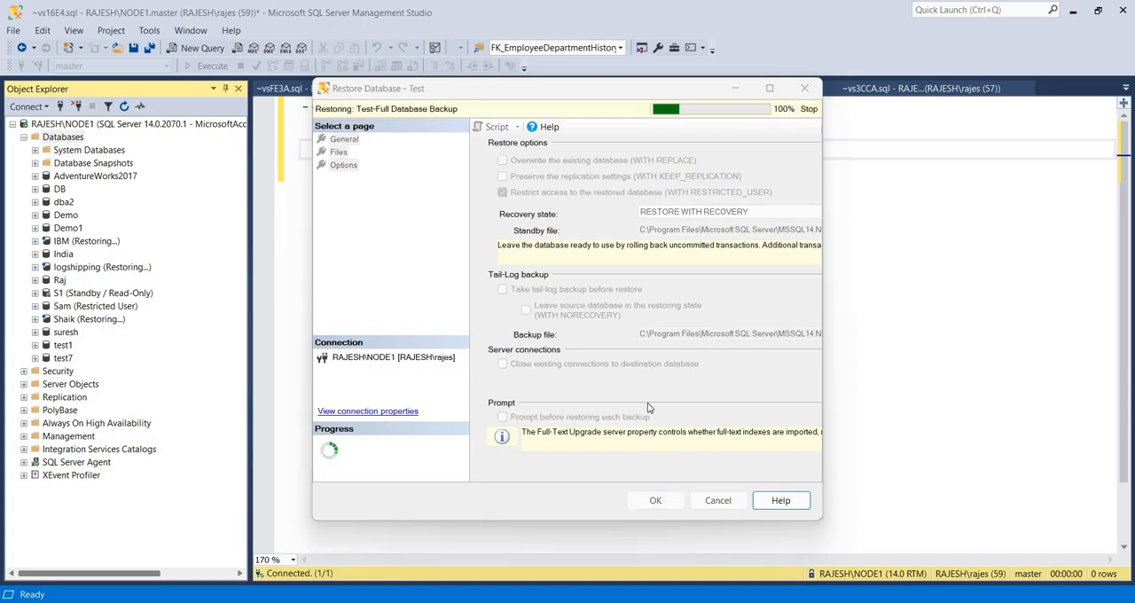
{"action": "key", "text": "Return"}
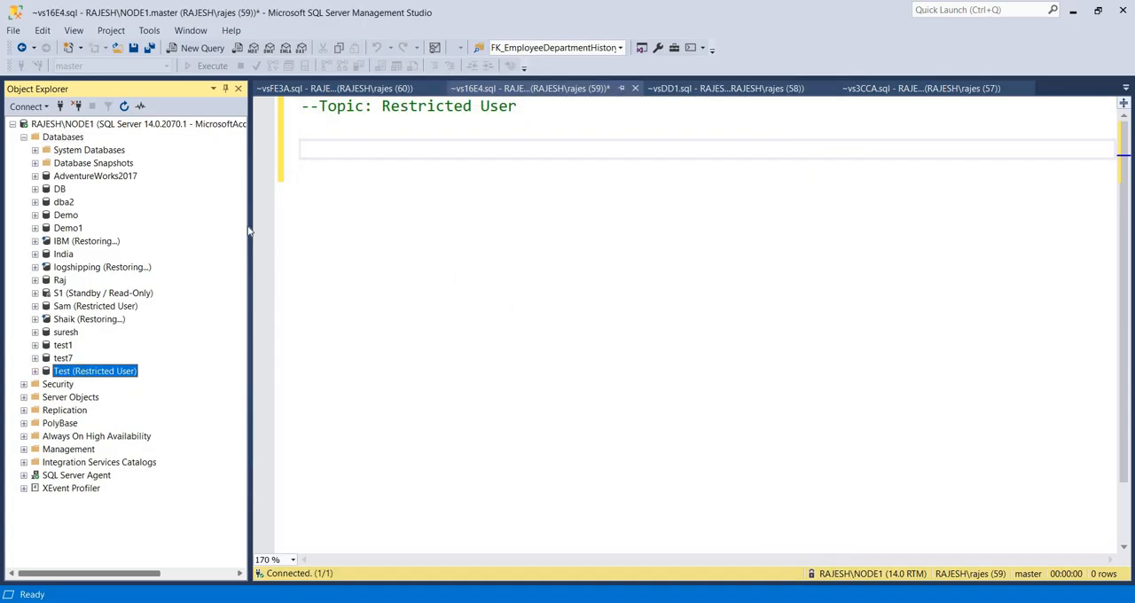
Add the comment lines "--Sysadmin" and "--db_onwer" below the topic comment in the query
{"action": "left_click", "coordinate": [318, 149]}
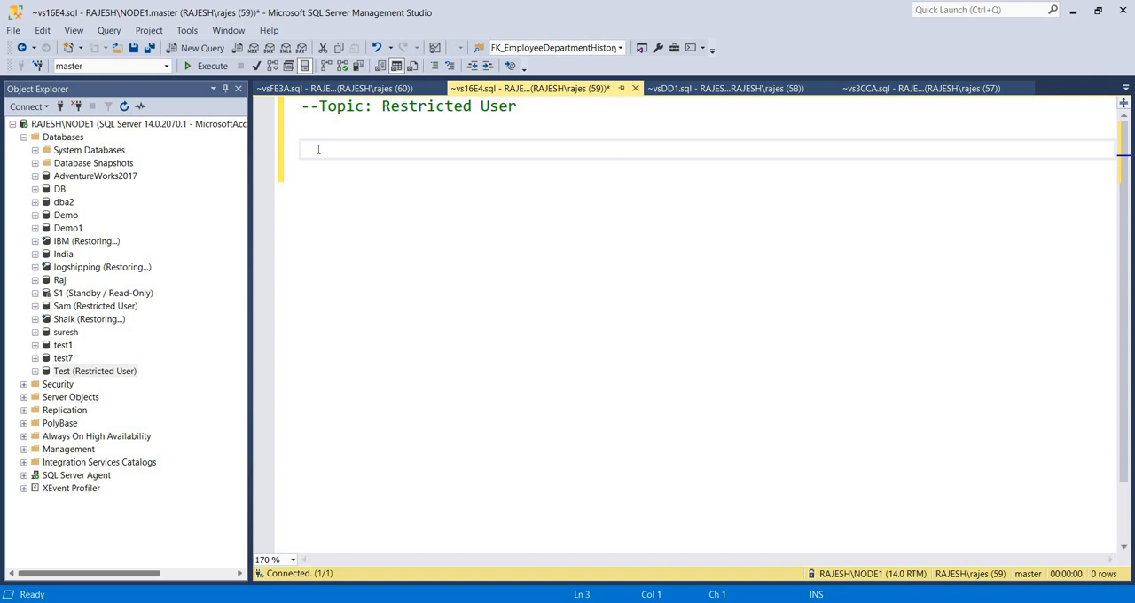
{"action": "type", "text": "admin"}
{"action": "key", "text": "Return"}
{"action": "type", "text": "--"}
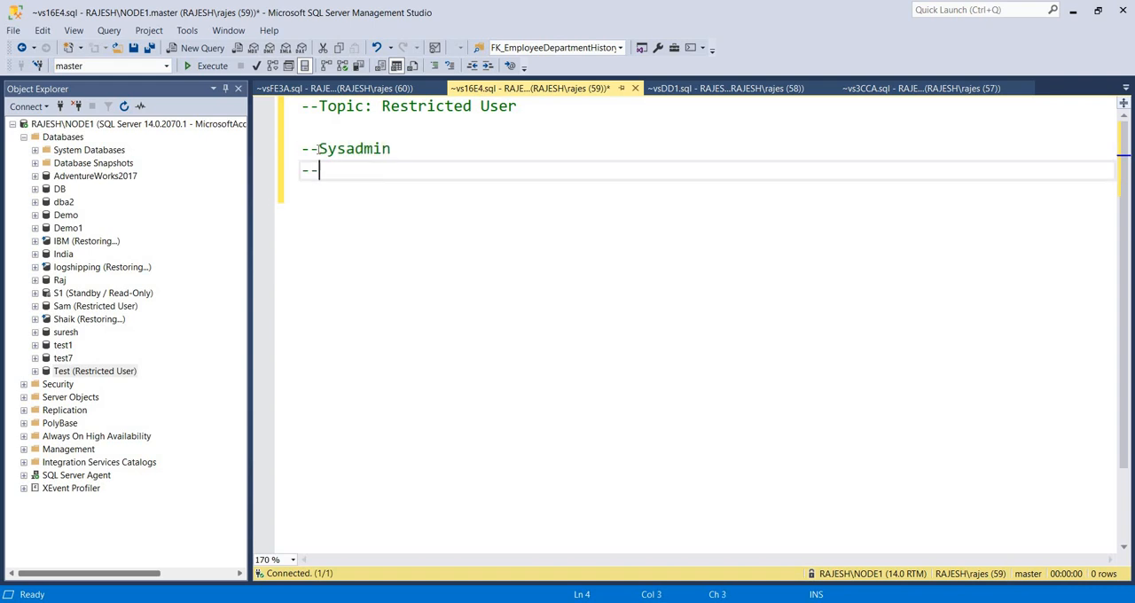
{"action": "type", "text": "db_onwer"}
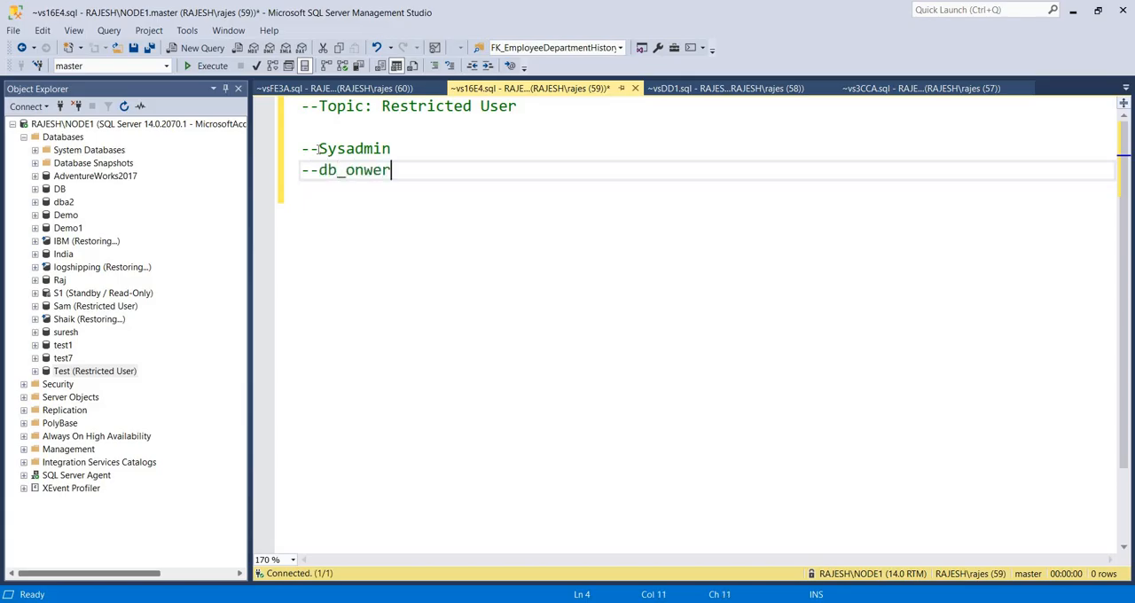
{"action": "key", "text": "Return"}
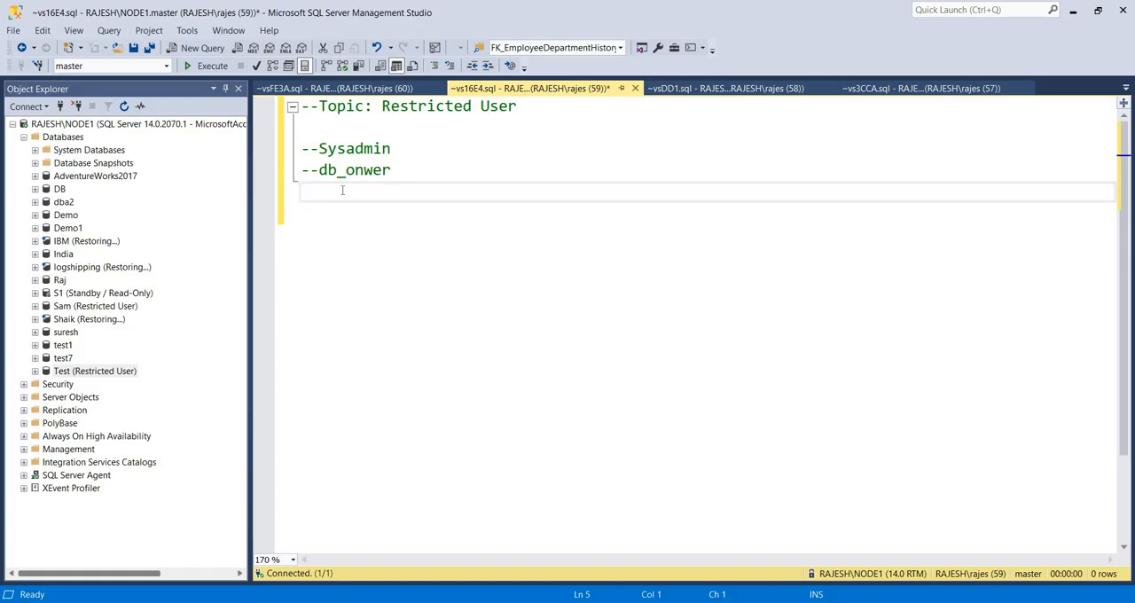
{"action": "key", "text": "Return"}
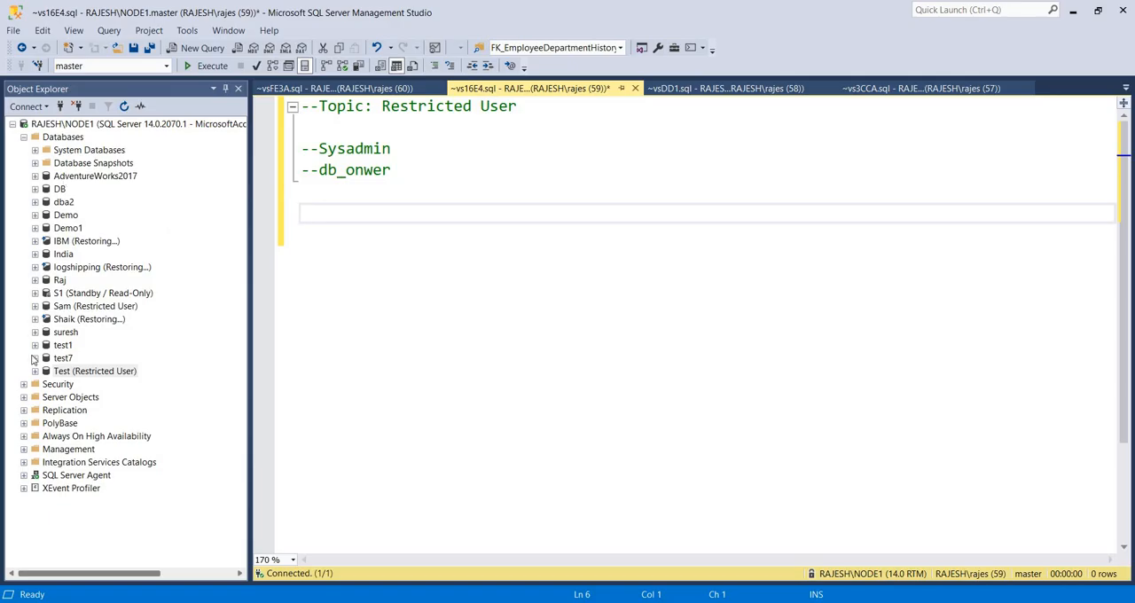
Expand the server's Security folder and its Logins list in Object Explorer
{"action": "left_click", "coordinate": [24, 384]}
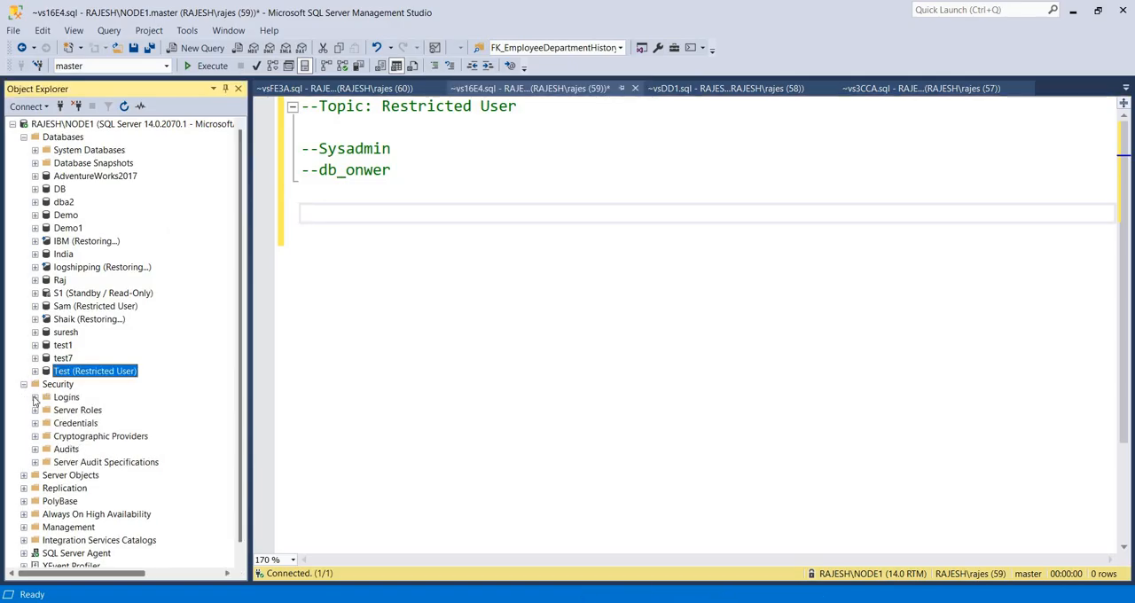
{"action": "left_click", "coordinate": [35, 396]}
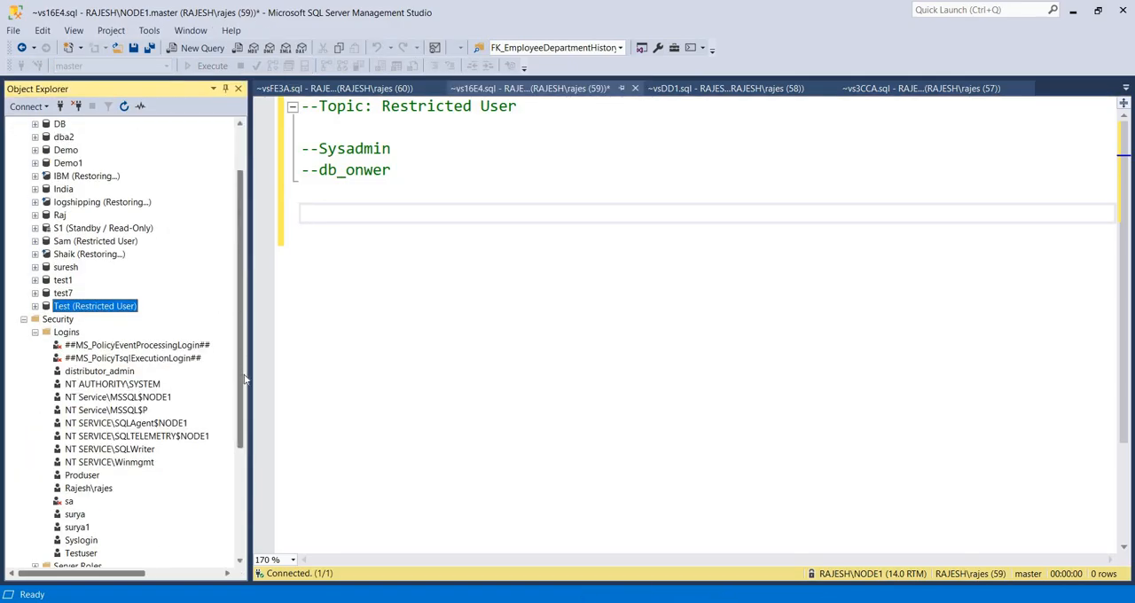
{"action": "scroll", "coordinate": [246, 379], "scroll_direction": "down", "scroll_amount": 4}
Write the note lines "Produser - sys admin" and "testuser - db_onwer" below the comments
{"action": "left_click", "coordinate": [368, 217]}
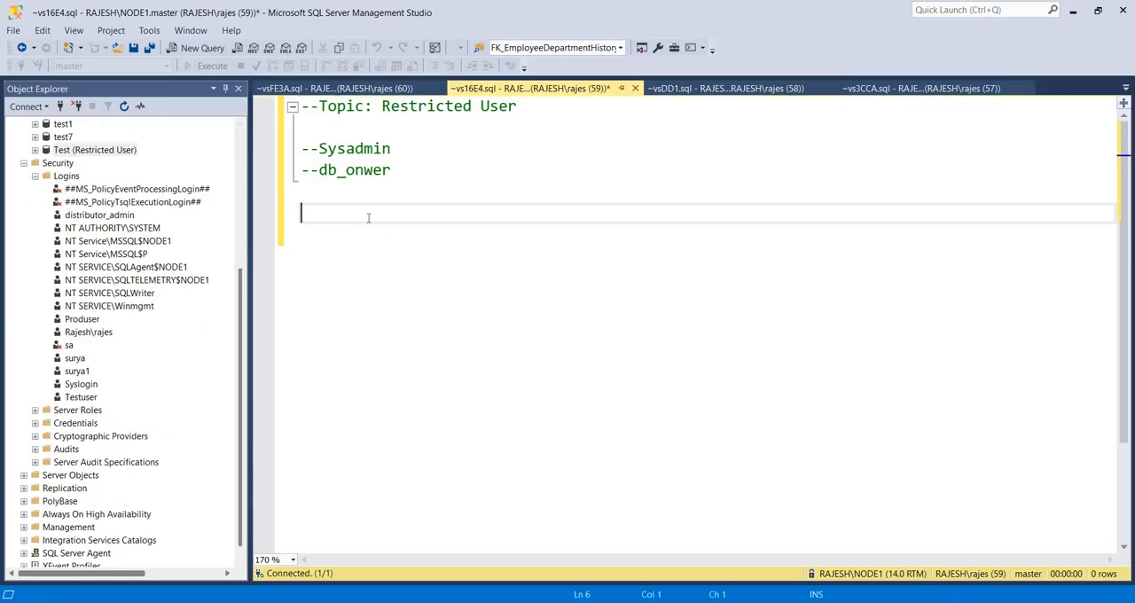
{"action": "type", "text": "Produser"}
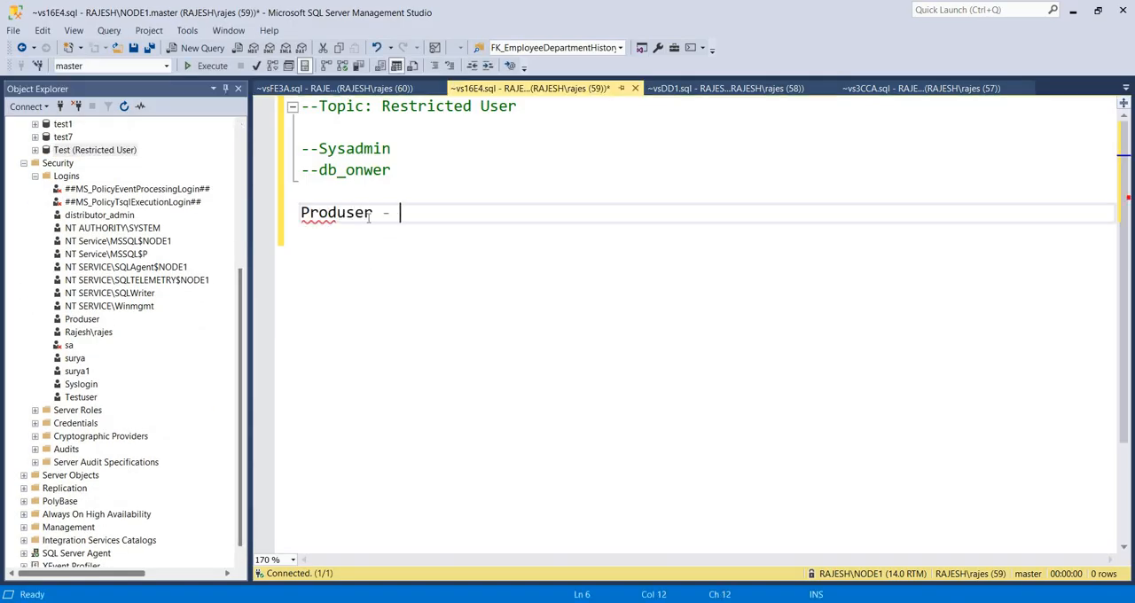
{"action": "type", "text": " - sys add"}
{"action": "key", "text": "BackSpace"}
{"action": "type", "text": "min"}
{"action": "key", "text": "Return"}
{"action": "type", "text": "test"}
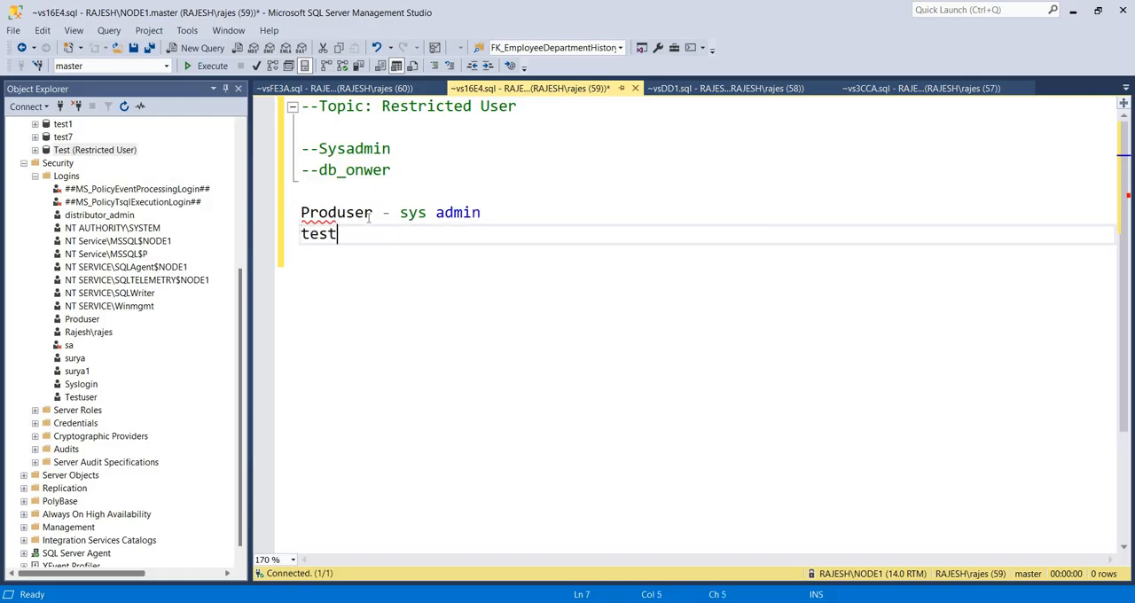
{"action": "type", "text": "user - db_onwer"}
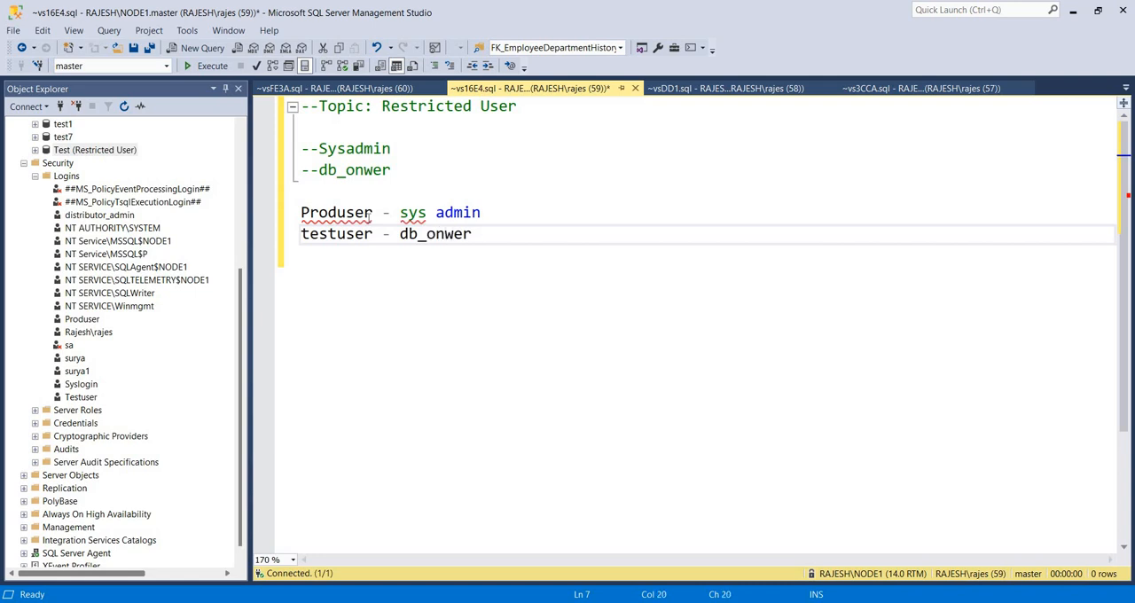
Add the note line "syslogin - no sysadmin and no db_owner" under the testuser line
{"action": "key", "text": "Return"}
{"action": "type", "text": "sysloignn"}
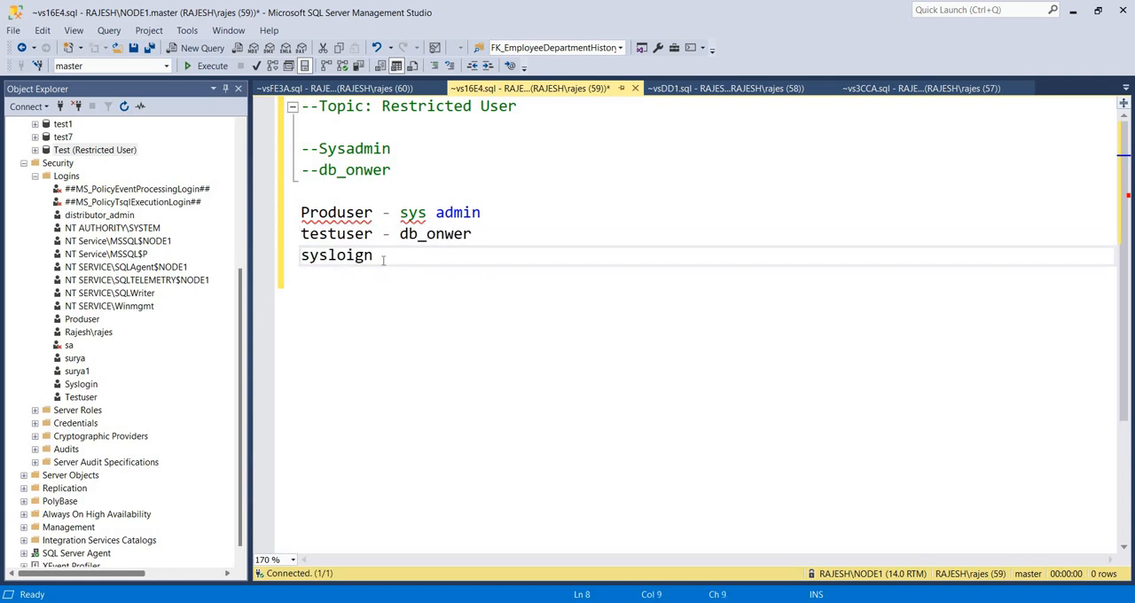
{"action": "key", "text": "BackSpace"}
{"action": "type", "text": "gin - no s"}
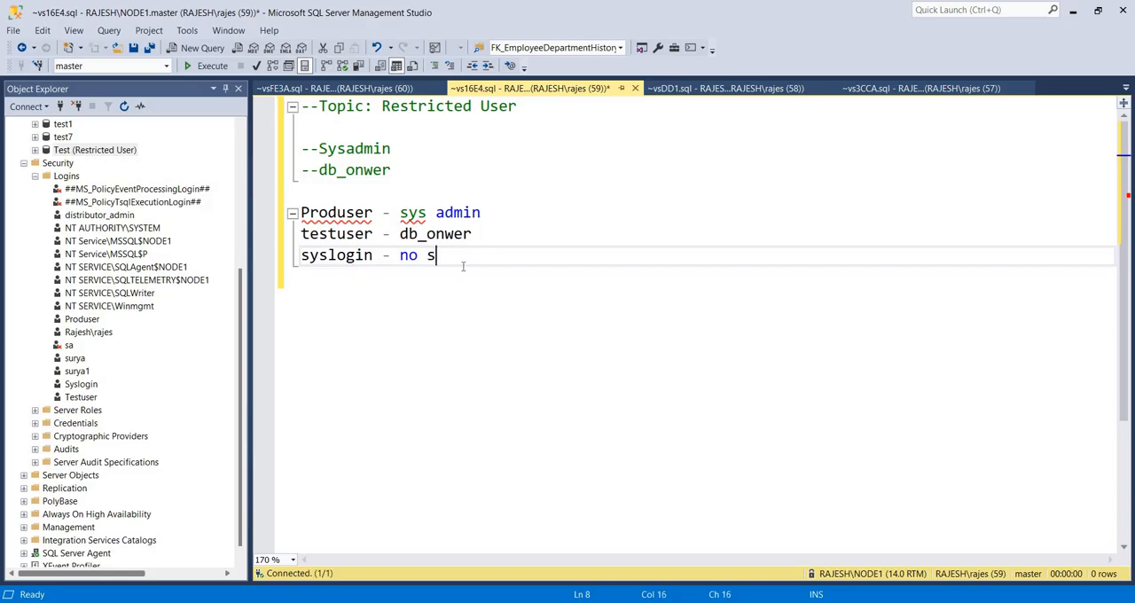
{"action": "type", "text": "ysadmin and no ad"}
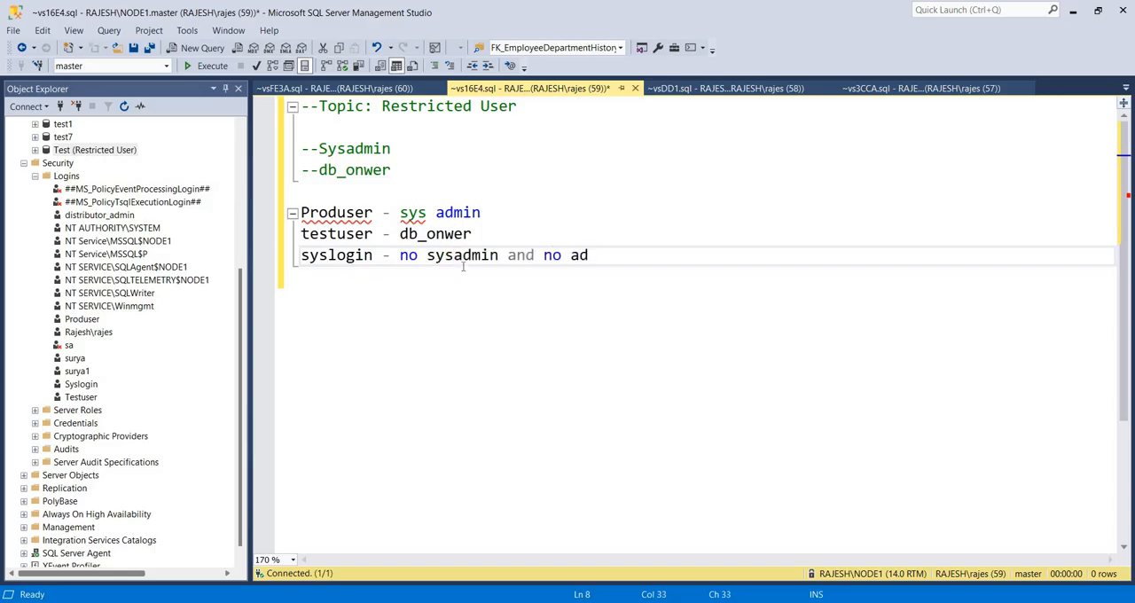
{"action": "key", "text": "BackSpace"}
{"action": "key", "text": "BackSpace"}
{"action": "type", "text": "dbo"}
{"action": "key", "text": "BackSpace"}
{"action": "type", "text": "_owner"}
{"action": "key", "text": "Return"}
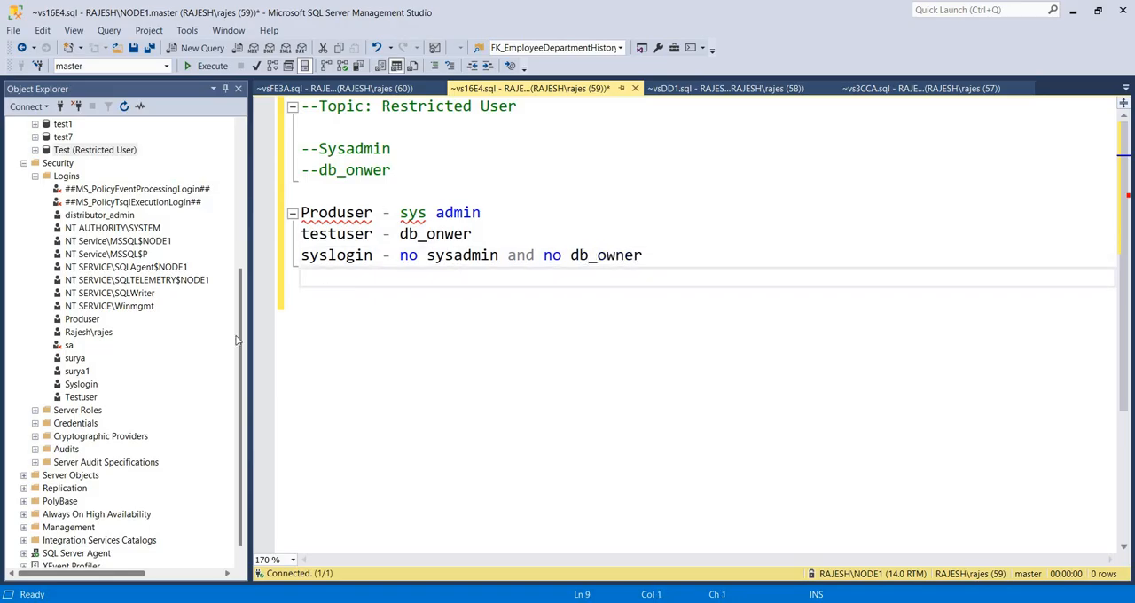
Select the sysadmin entry among the Produser login's server roles and accept the login properties
{"action": "double_click", "coordinate": [84, 319]}
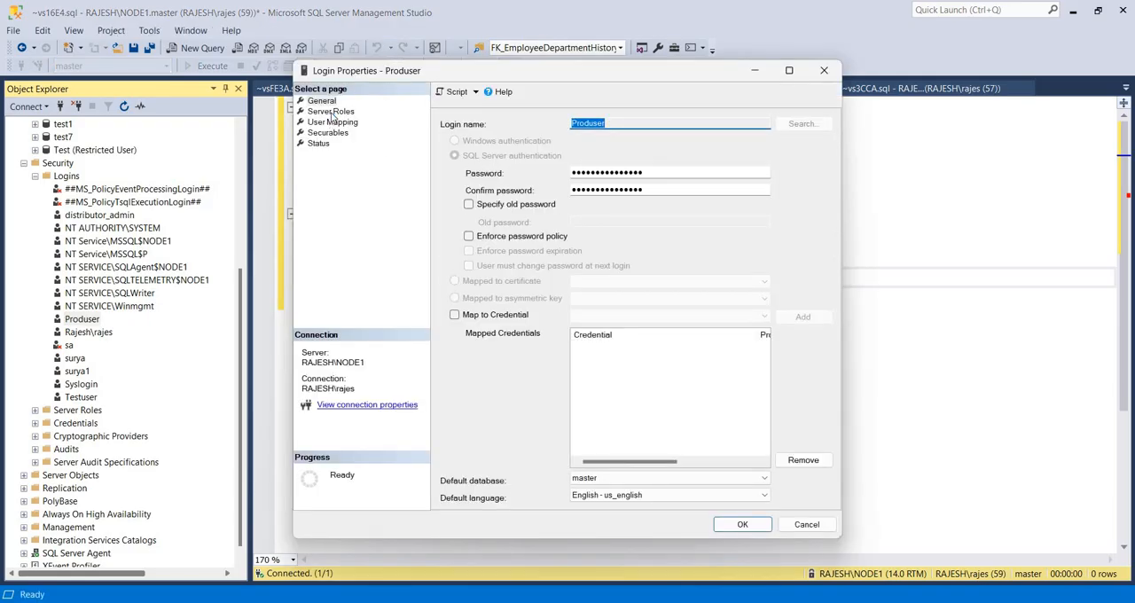
{"action": "left_click", "coordinate": [331, 111]}
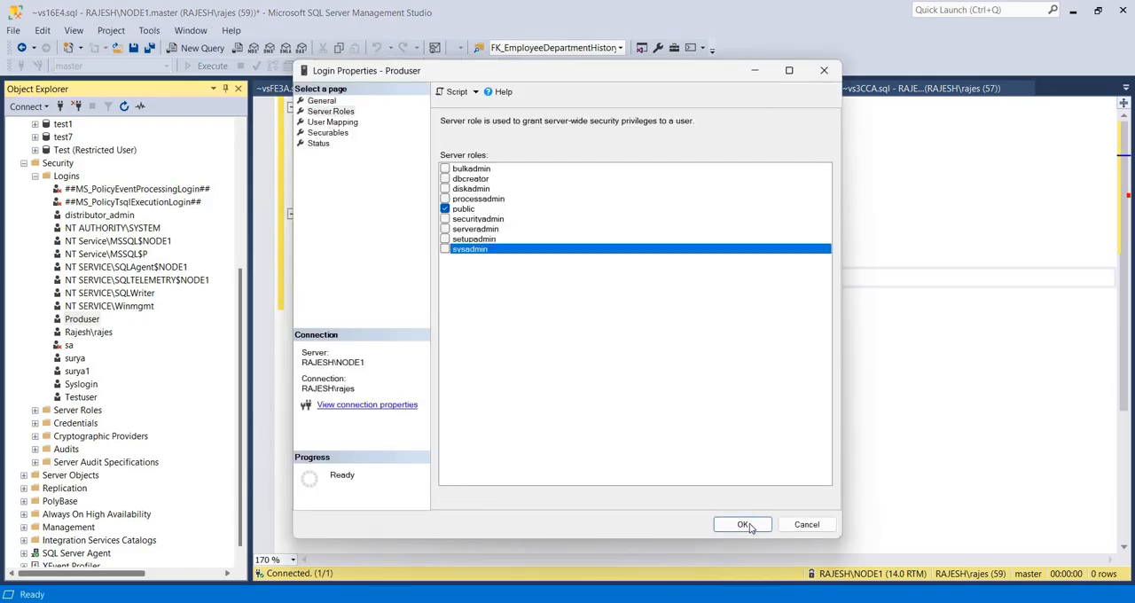
{"action": "left_click", "coordinate": [745, 524]}
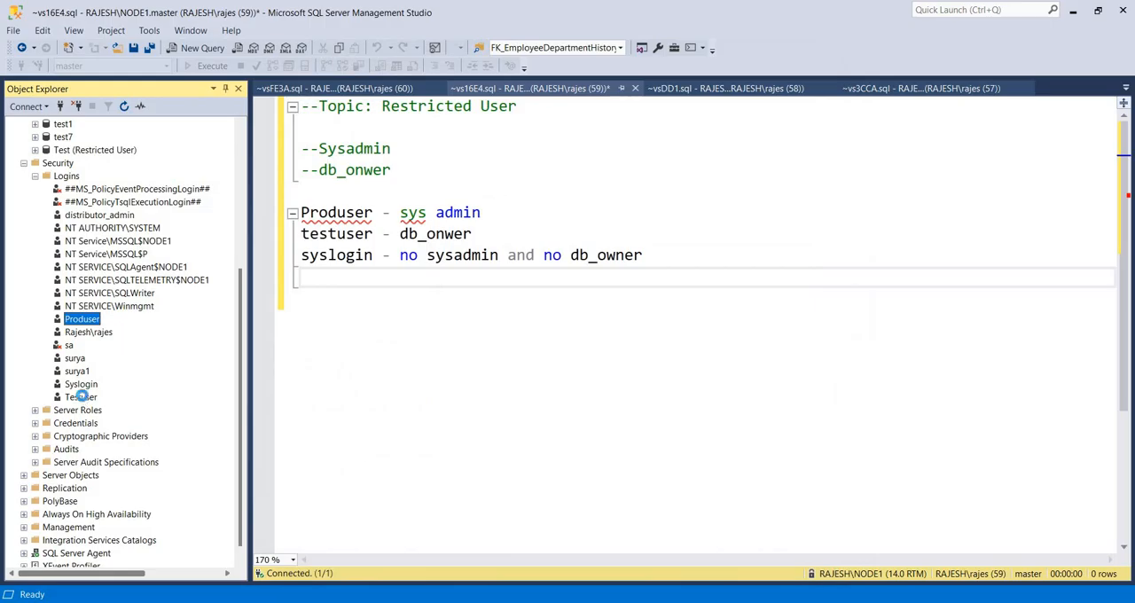
Map the Testuser login to the Test database with the db_owner role and accept the login properties
{"action": "double_click", "coordinate": [81, 397]}
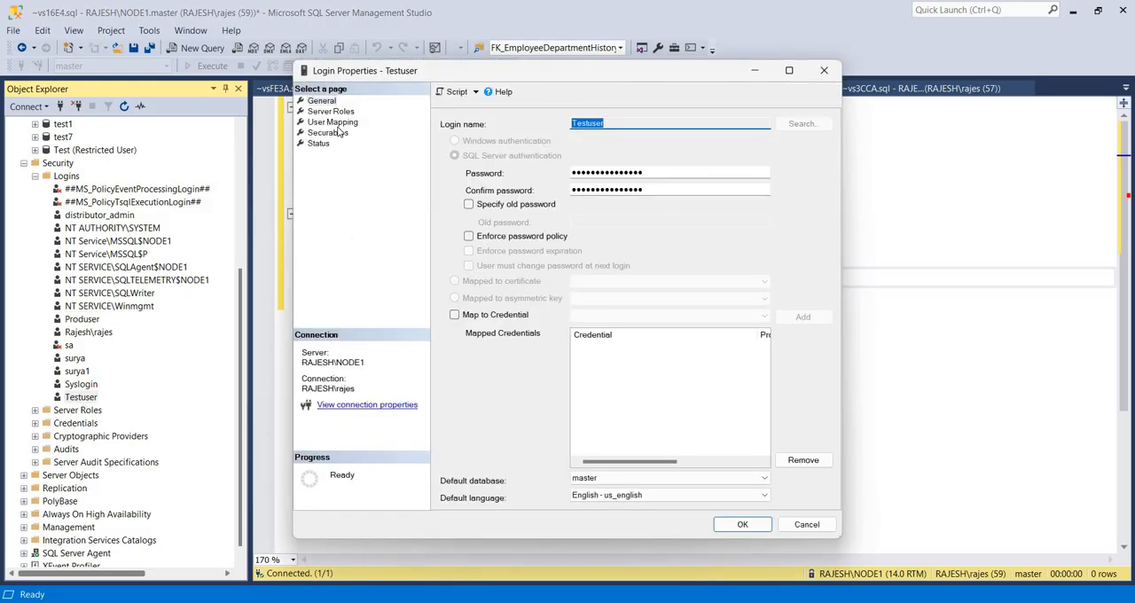
{"action": "left_click", "coordinate": [333, 122]}
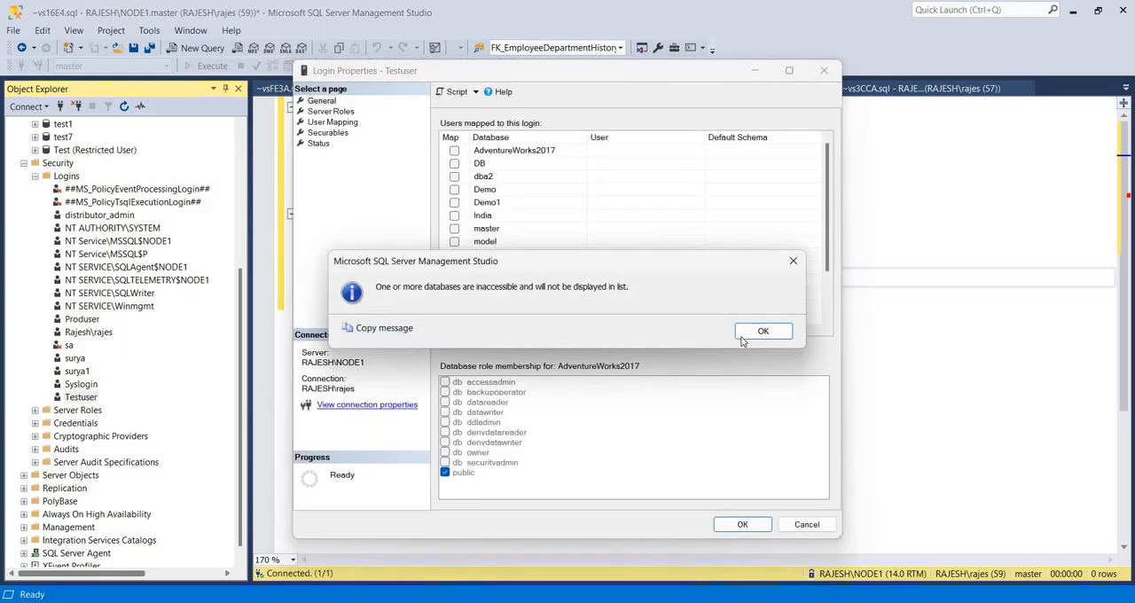
{"action": "key", "text": "Return"}
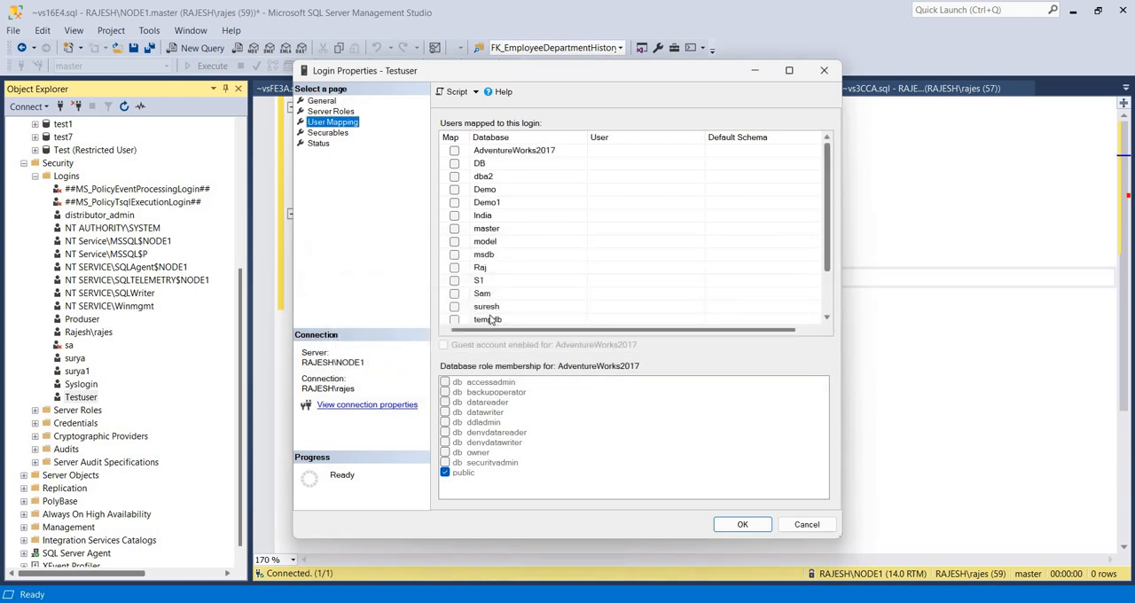
{"action": "scroll", "coordinate": [811, 312], "scroll_direction": "down", "scroll_amount": 2}
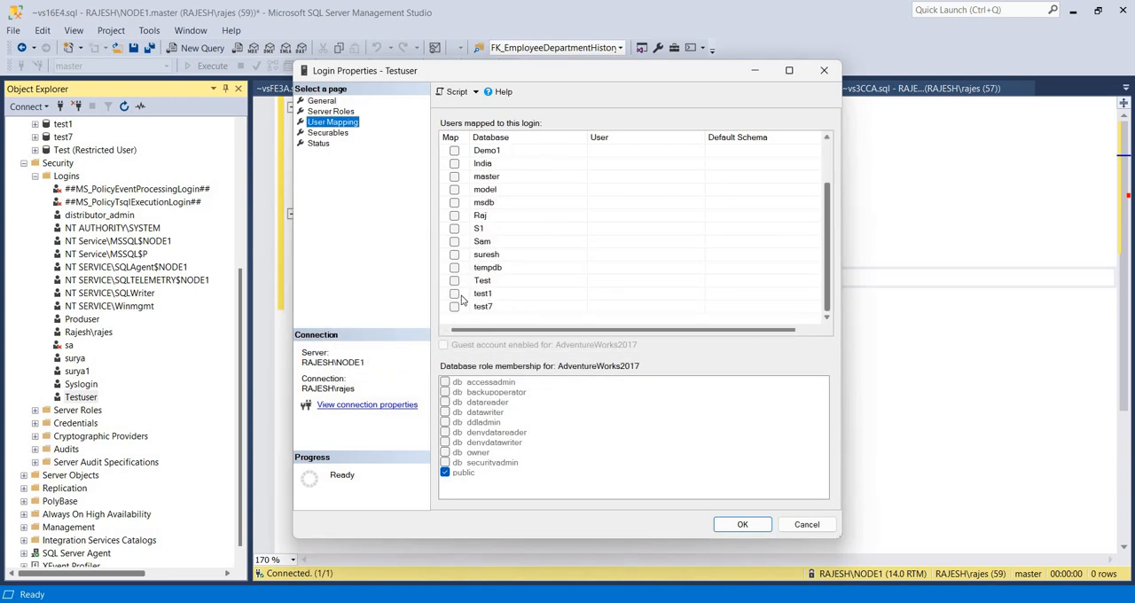
{"action": "left_click", "coordinate": [454, 281]}
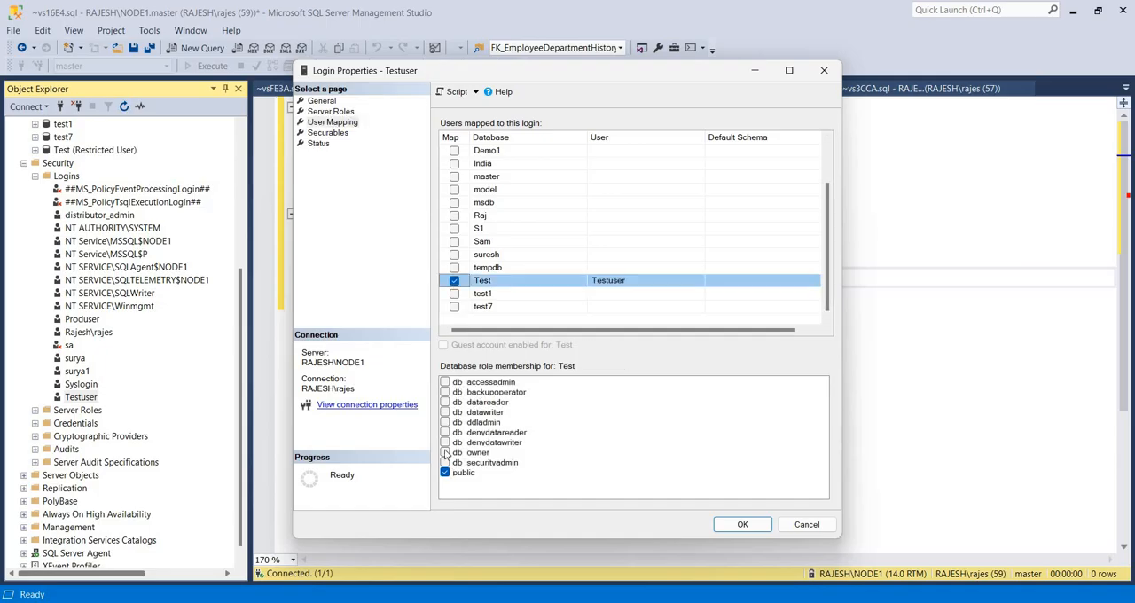
{"action": "left_click", "coordinate": [743, 525]}
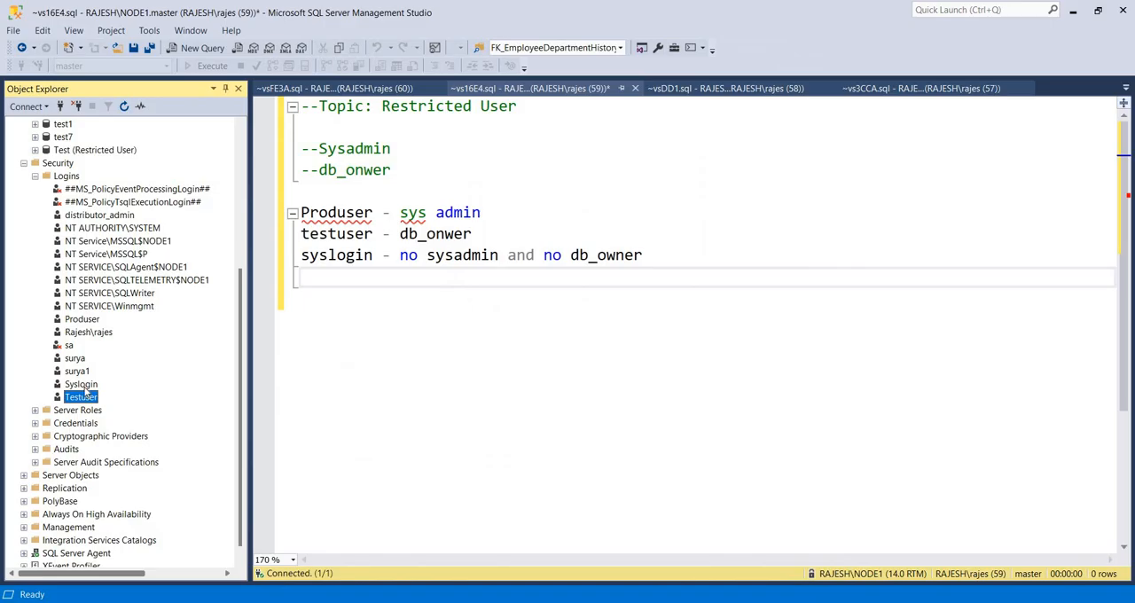
Open the Syslogin login's properties and map it to the Test database
{"action": "double_click", "coordinate": [81, 384]}
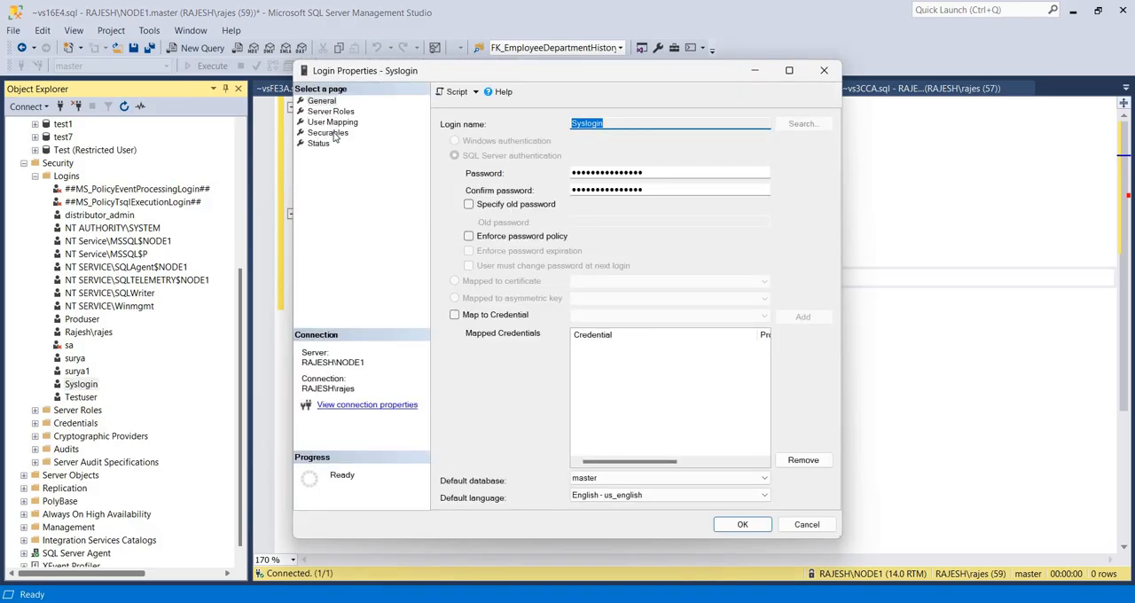
{"action": "left_click", "coordinate": [331, 112]}
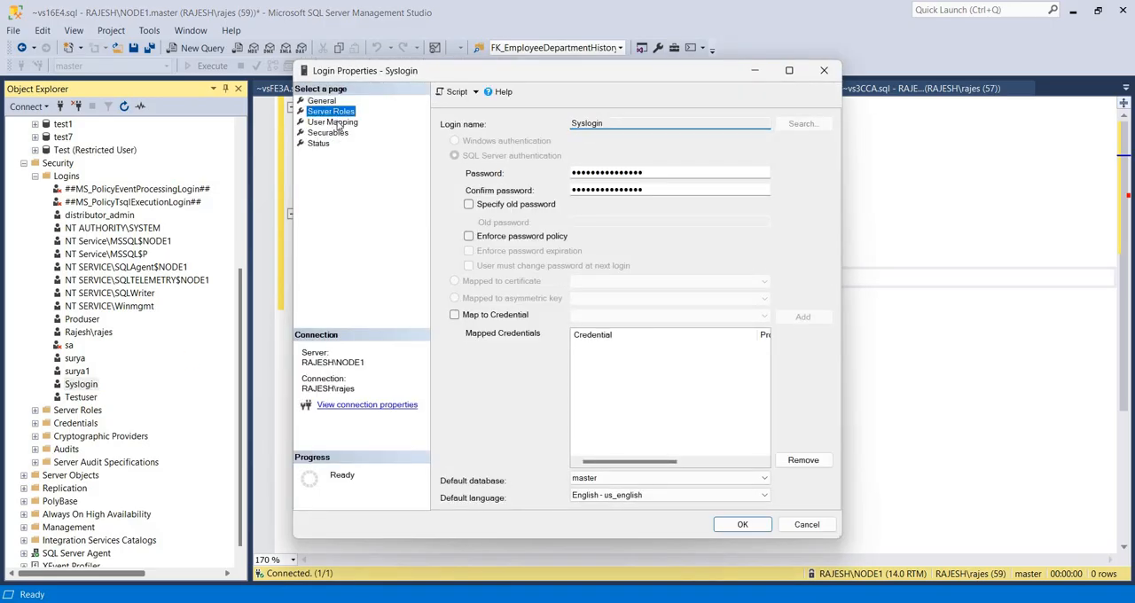
{"action": "left_click", "coordinate": [334, 123]}
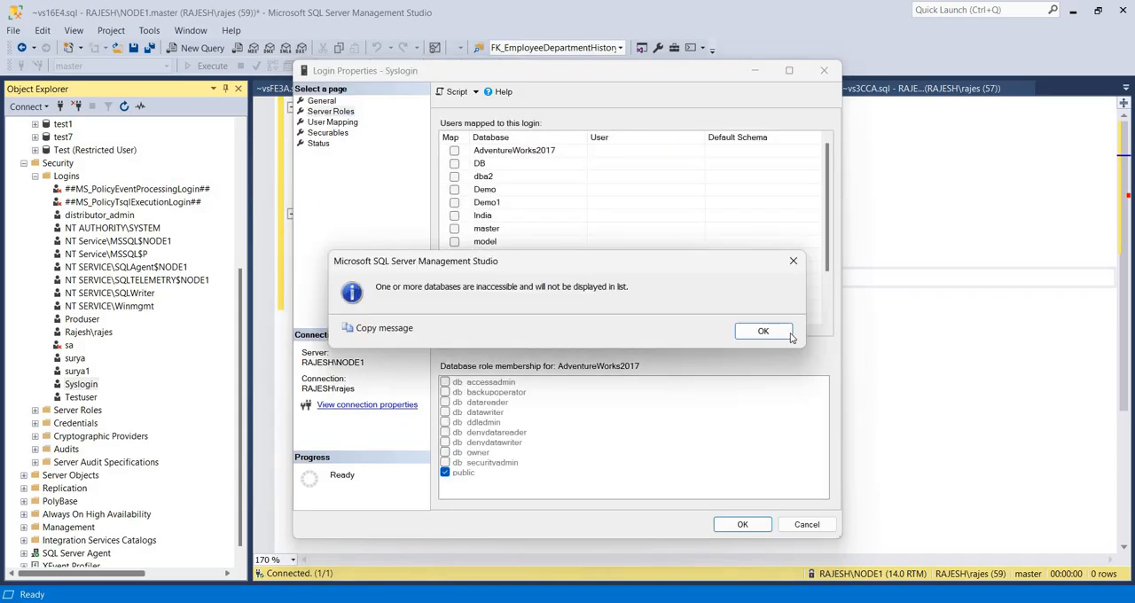
{"action": "key", "text": "Return"}
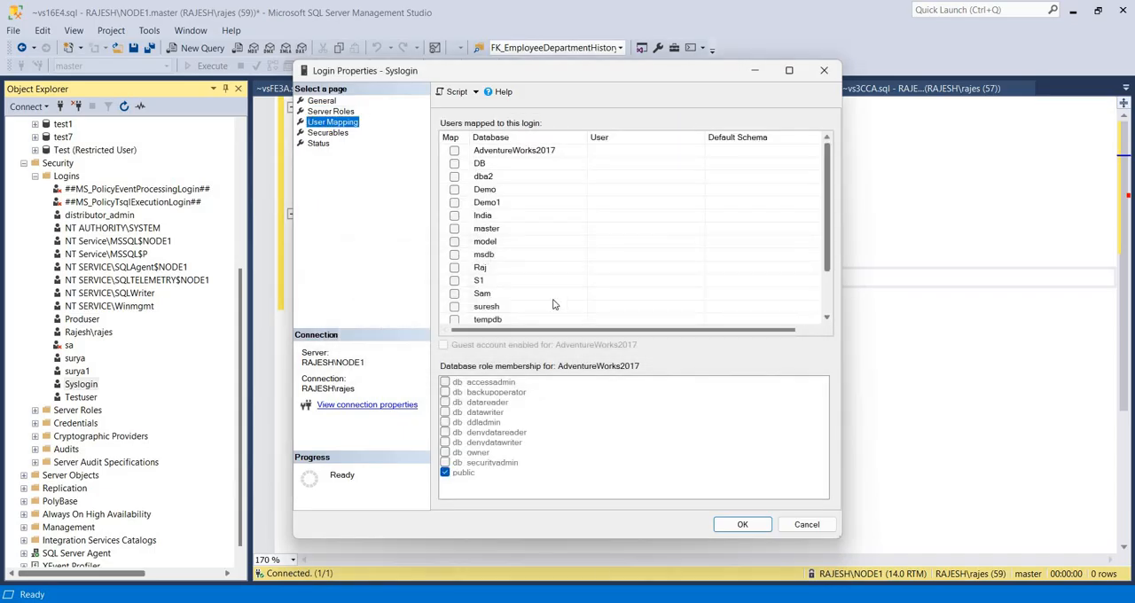
{"action": "scroll", "coordinate": [553, 304], "scroll_direction": "down", "scroll_amount": 2}
{"action": "left_click", "coordinate": [455, 281]}
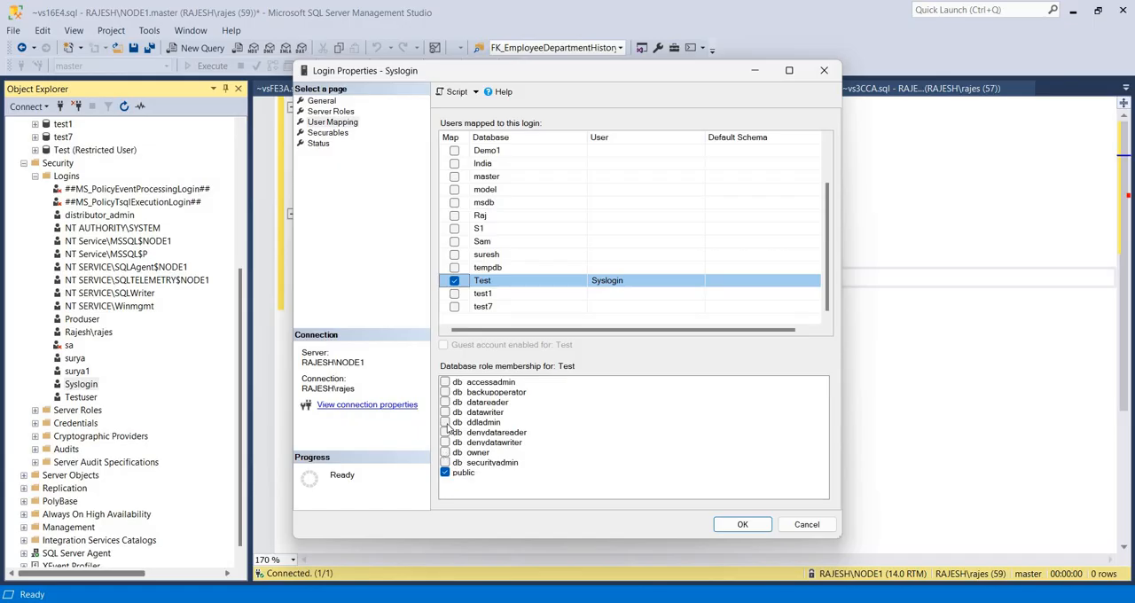
Grant Syslogin the db_ddladmin, db_datawriter, db_datareader, db_backupoperator and db_accessadmin roles on Test and accept the login properties
{"action": "left_click", "coordinate": [446, 421]}
{"action": "left_click", "coordinate": [445, 411]}
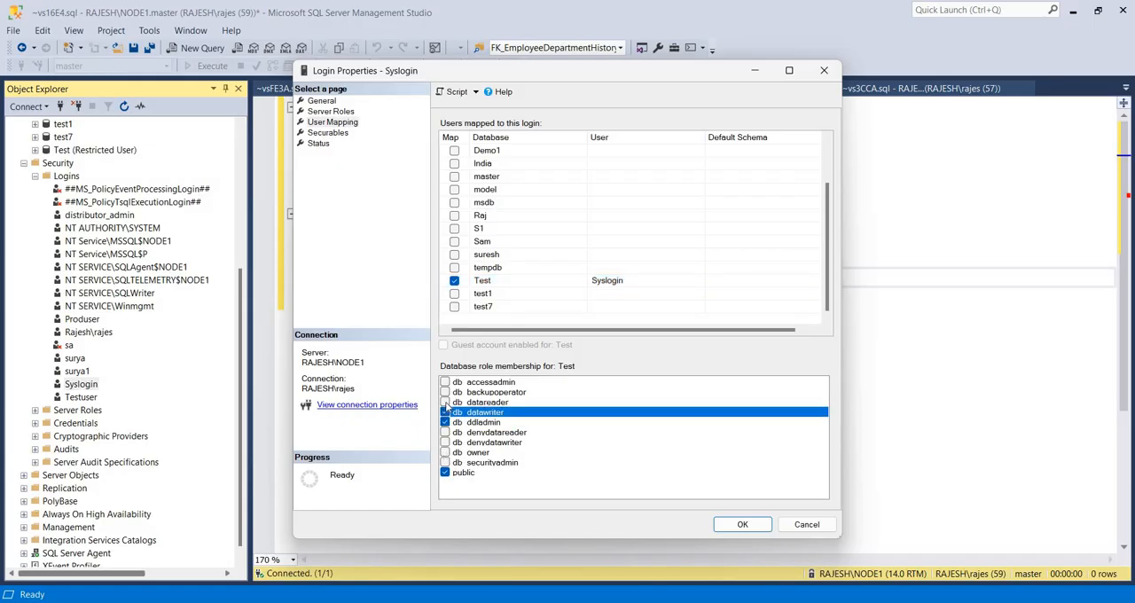
{"action": "left_click", "coordinate": [445, 401]}
{"action": "left_click", "coordinate": [445, 392]}
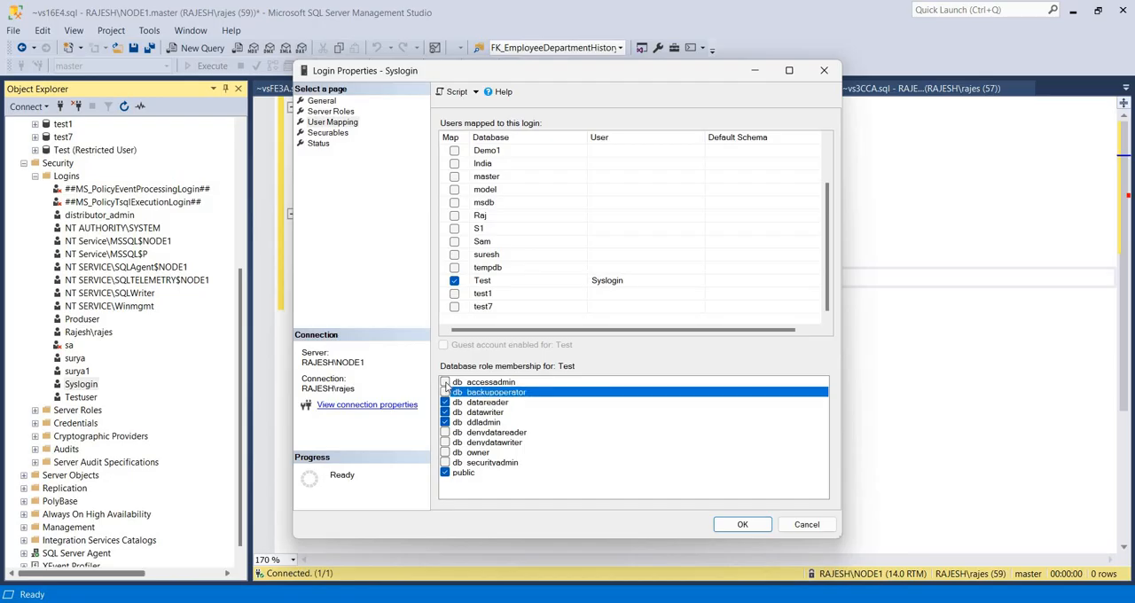
{"action": "left_click", "coordinate": [445, 382]}
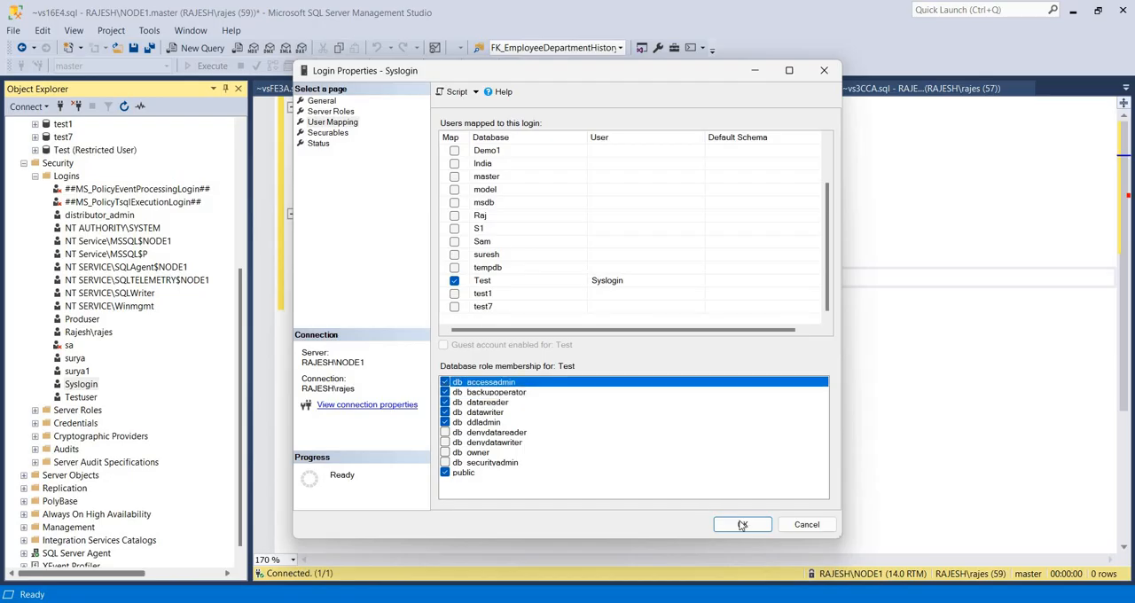
{"action": "left_click", "coordinate": [743, 524]}
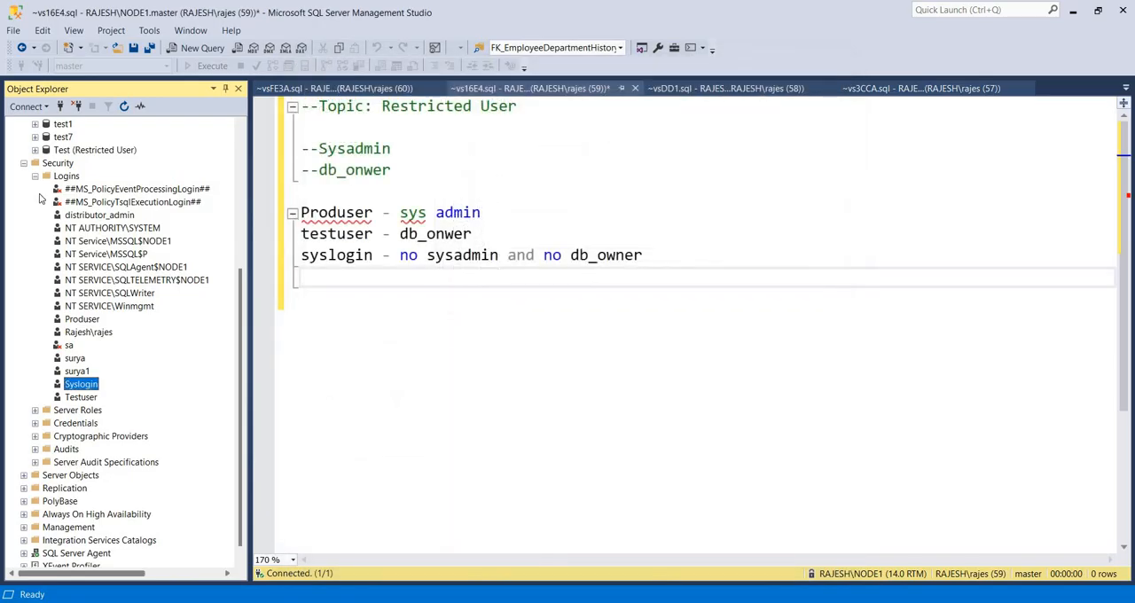
Collapse the Logins list and the server's Databases and Security folders in Object Explorer
{"action": "left_click", "coordinate": [35, 177]}
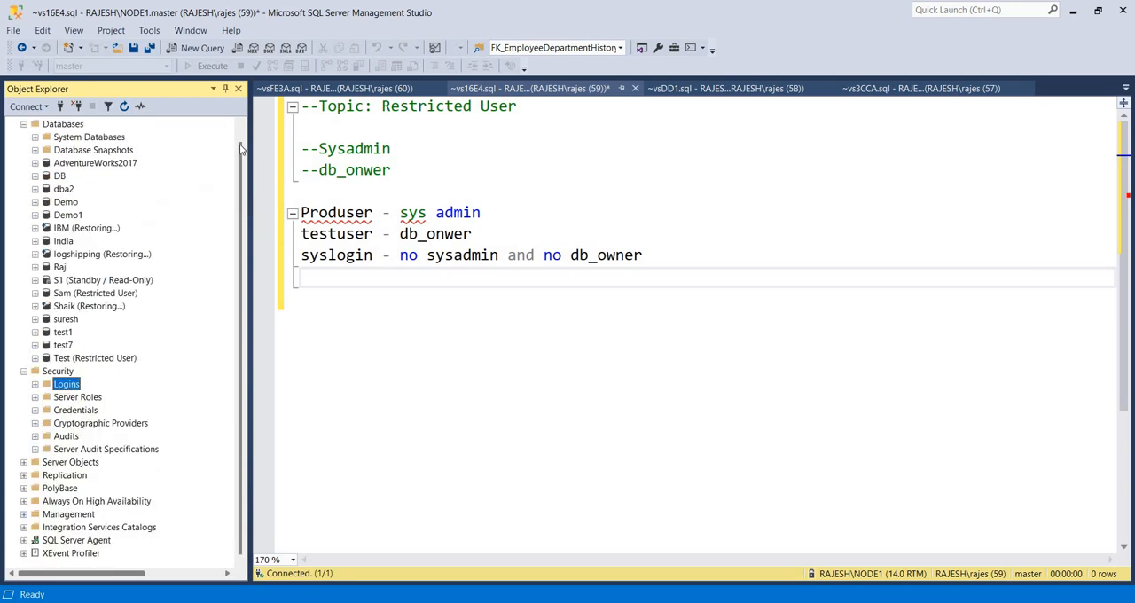
{"action": "scroll", "coordinate": [29, 139], "scroll_direction": "up", "scroll_amount": 1}
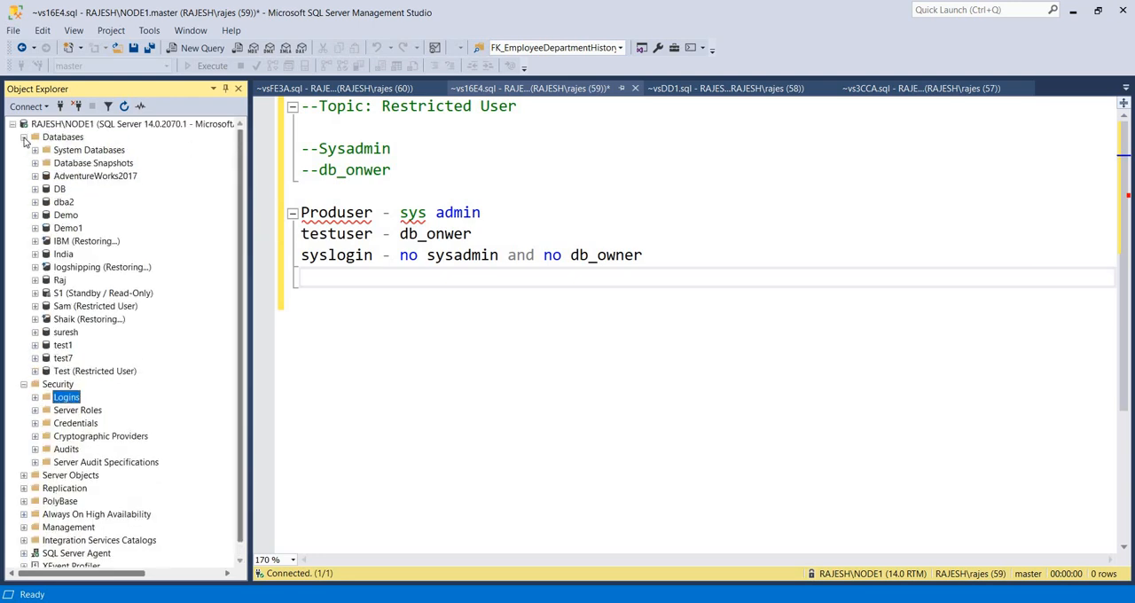
{"action": "left_click", "coordinate": [23, 137]}
{"action": "left_click", "coordinate": [23, 150]}
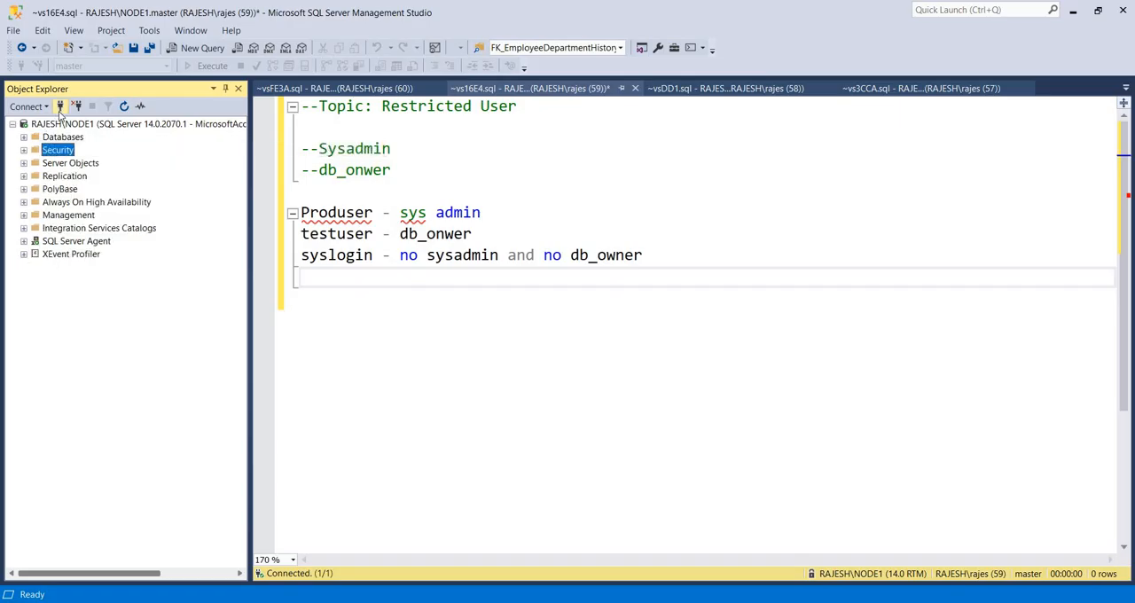
Connect to RAJESH\NODE1 with SQL Server Authentication as Produser, entering the login's password
{"action": "left_click", "coordinate": [59, 107]}
{"action": "key", "text": "Tab"}
{"action": "key", "text": "Tab"}
{"action": "type", "text": "Pr"}
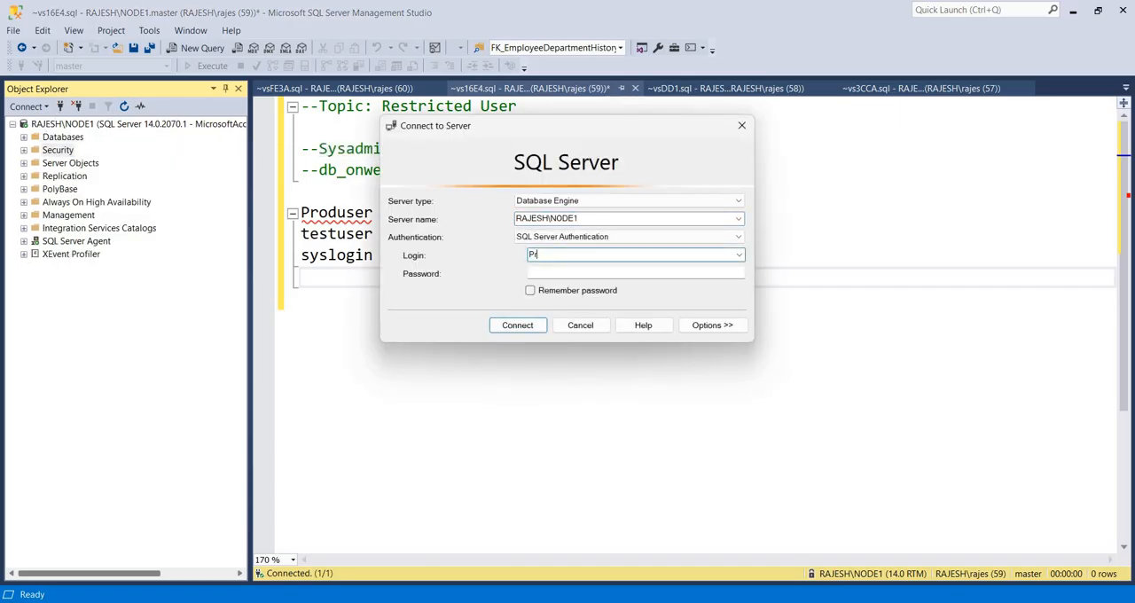
{"action": "type", "text": "oduser"}
{"action": "key", "text": "Tab"}
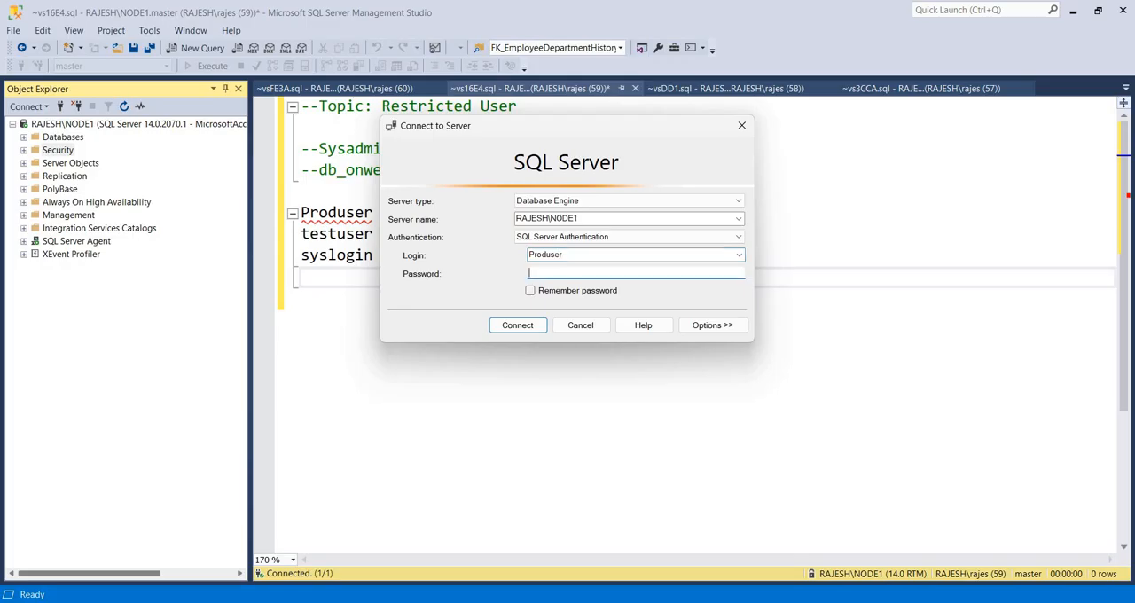
{"action": "type", "text": "**"}
{"action": "key", "text": "Return"}
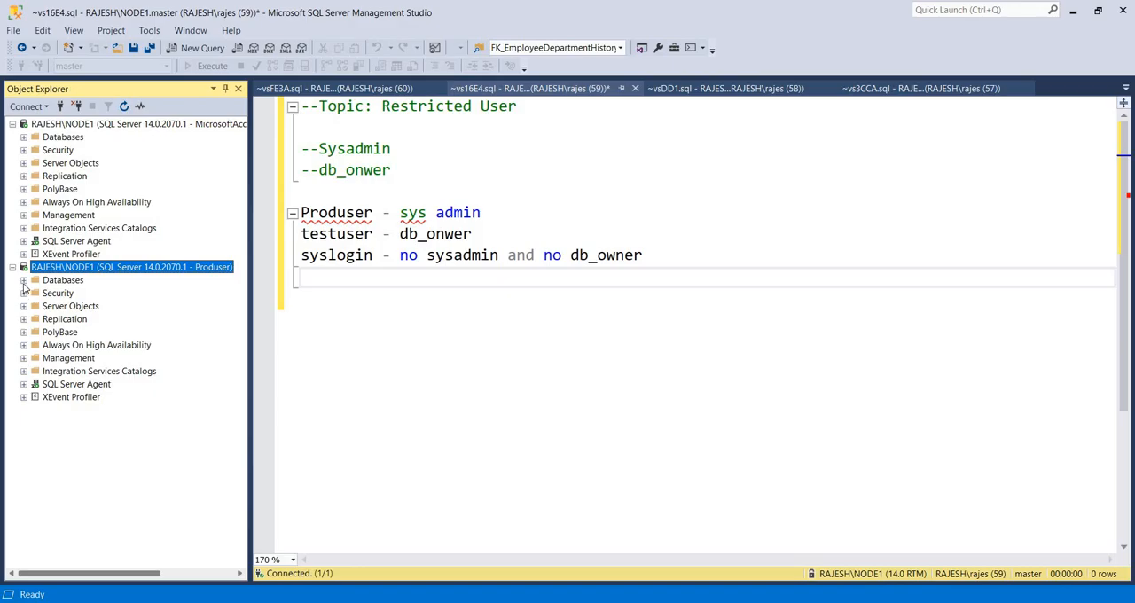
Check Produser's access by expanding the restricted Test database and its Tables folder, and collapse the database again
{"action": "left_click", "coordinate": [24, 279]}
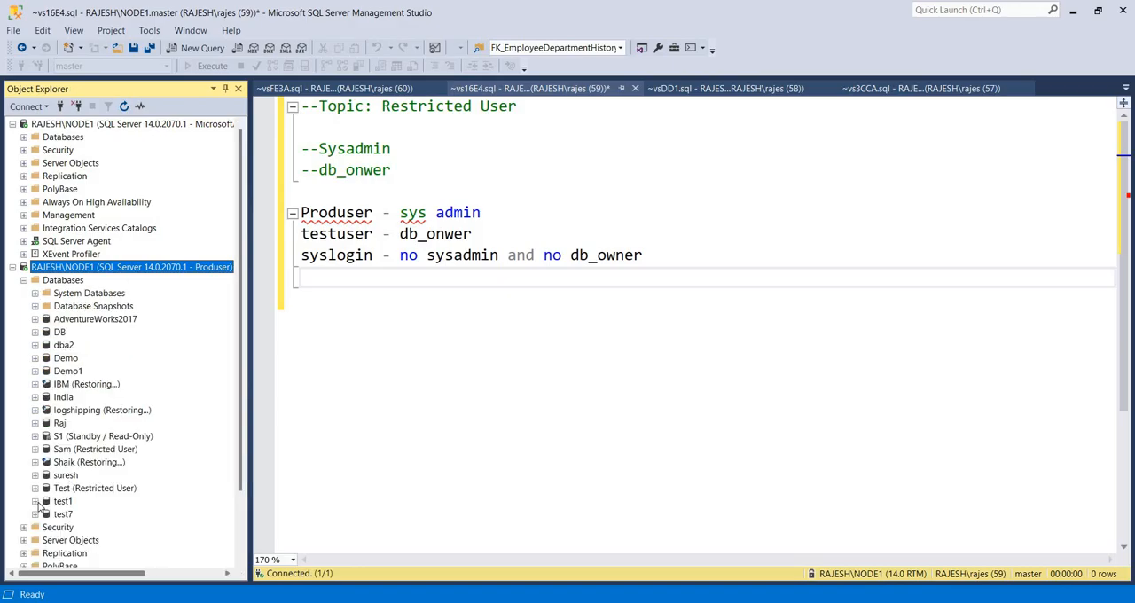
{"action": "left_click", "coordinate": [35, 488]}
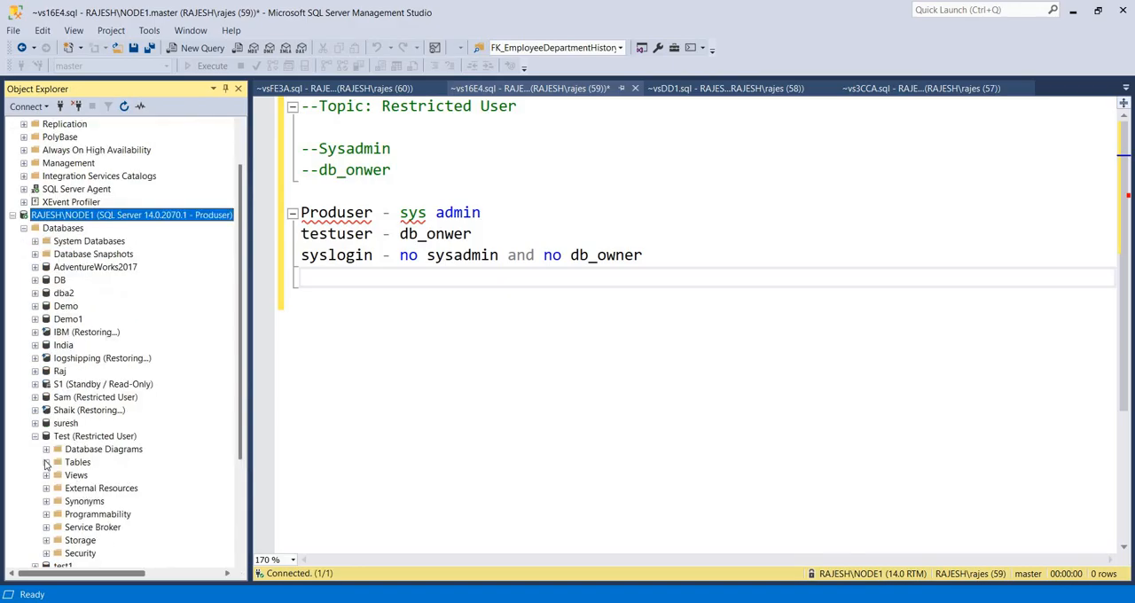
{"action": "left_click", "coordinate": [46, 462]}
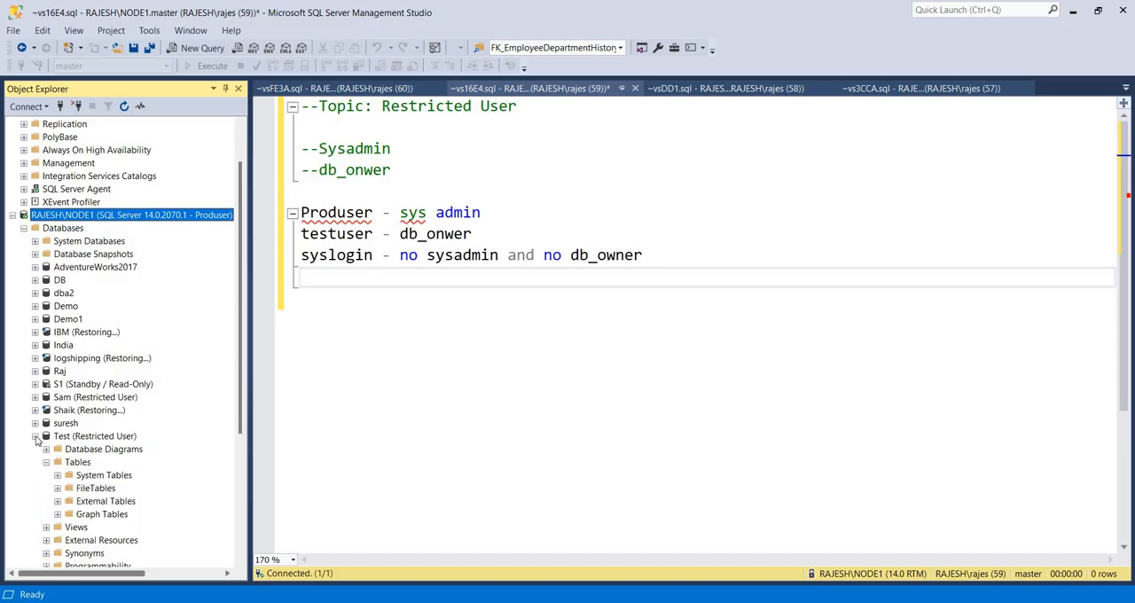
{"action": "left_click", "coordinate": [35, 436]}
{"action": "left_click", "coordinate": [24, 228]}
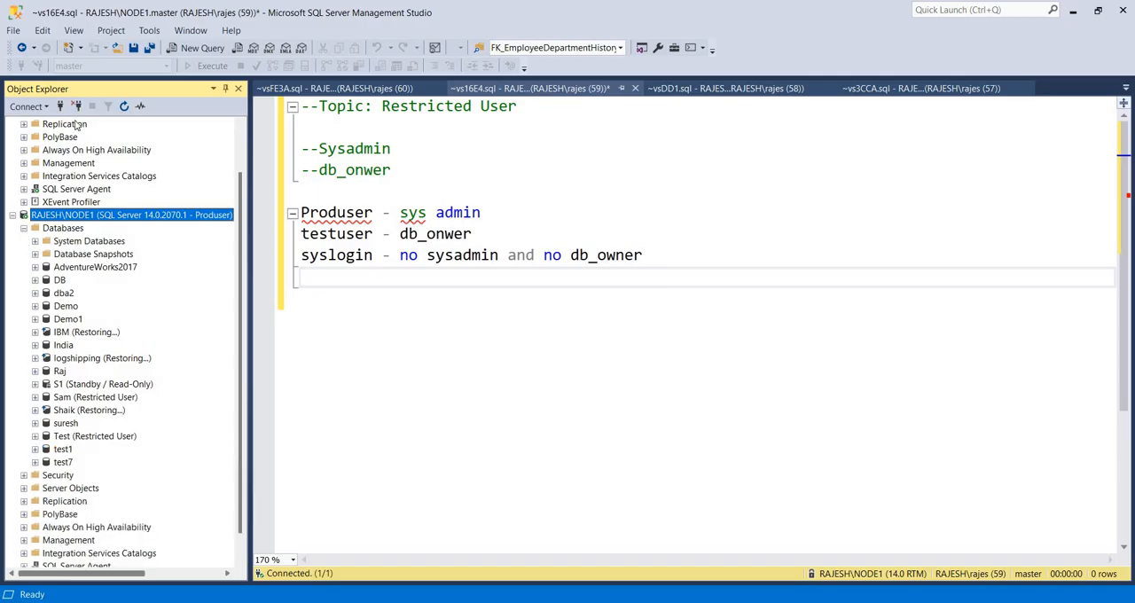
Disconnect the Produser session and connect to RAJESH\NODE1 as testuser, entering the login's password
{"action": "left_click", "coordinate": [76, 106]}
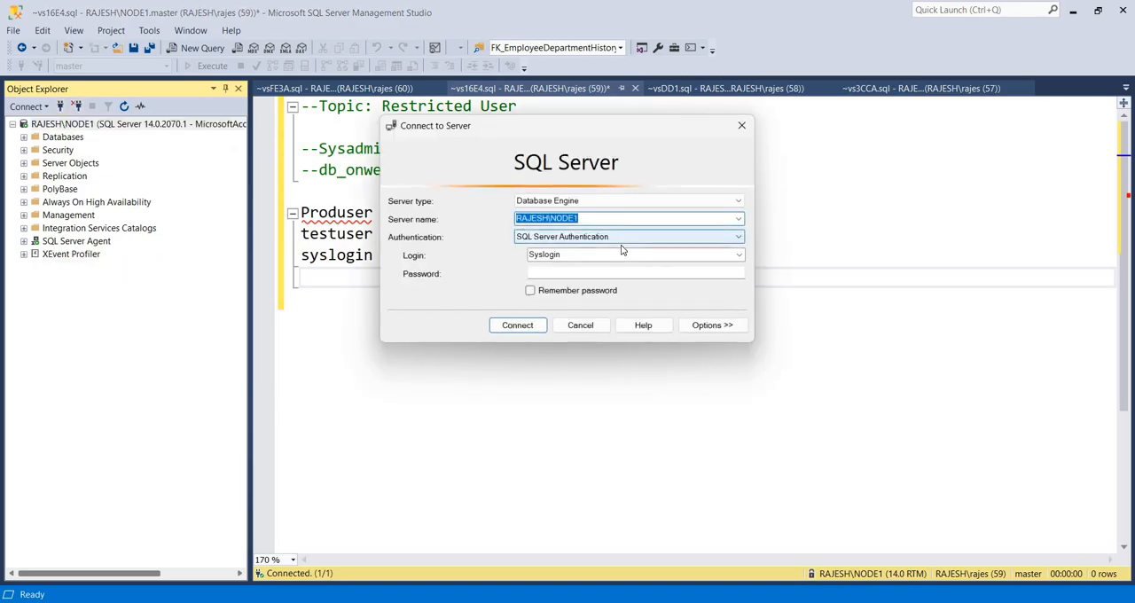
{"action": "left_click", "coordinate": [621, 245]}
{"action": "left_click", "coordinate": [621, 252]}
{"action": "type", "text": "testuser"}
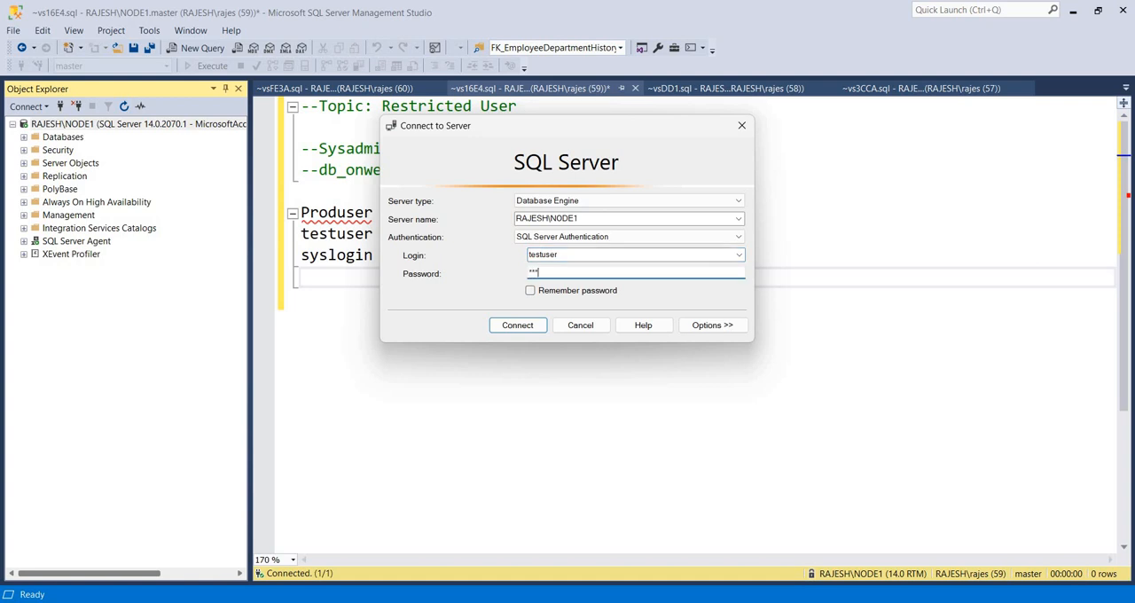
{"action": "type", "text": "456"}
{"action": "key", "text": "Return"}
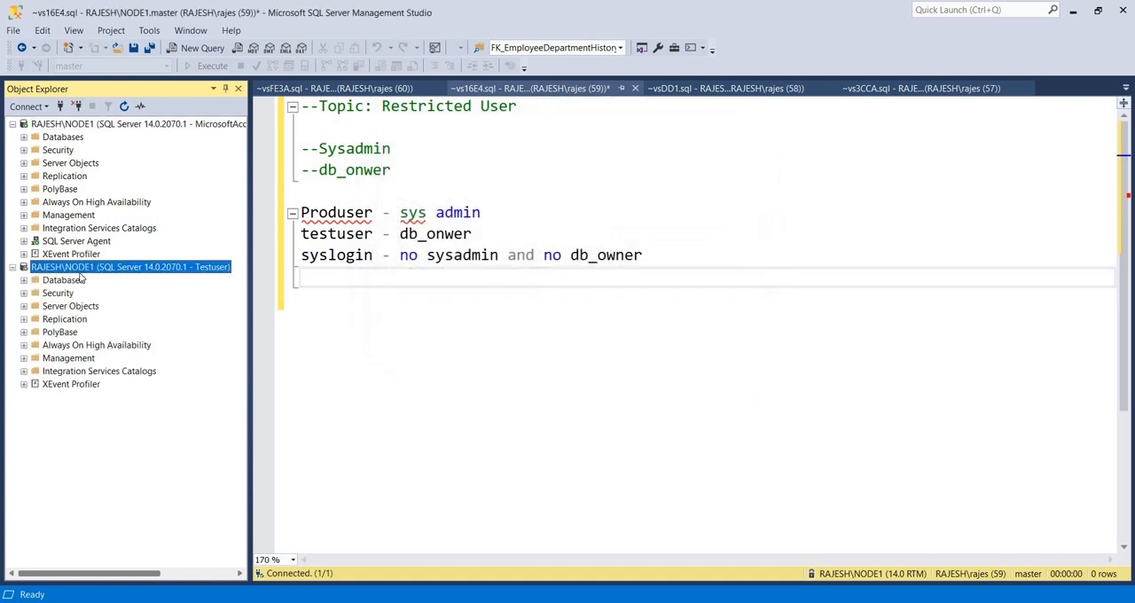
Check Testuser's access by expanding the restricted Test database under its connection, and collapse it again
{"action": "left_click", "coordinate": [23, 280]}
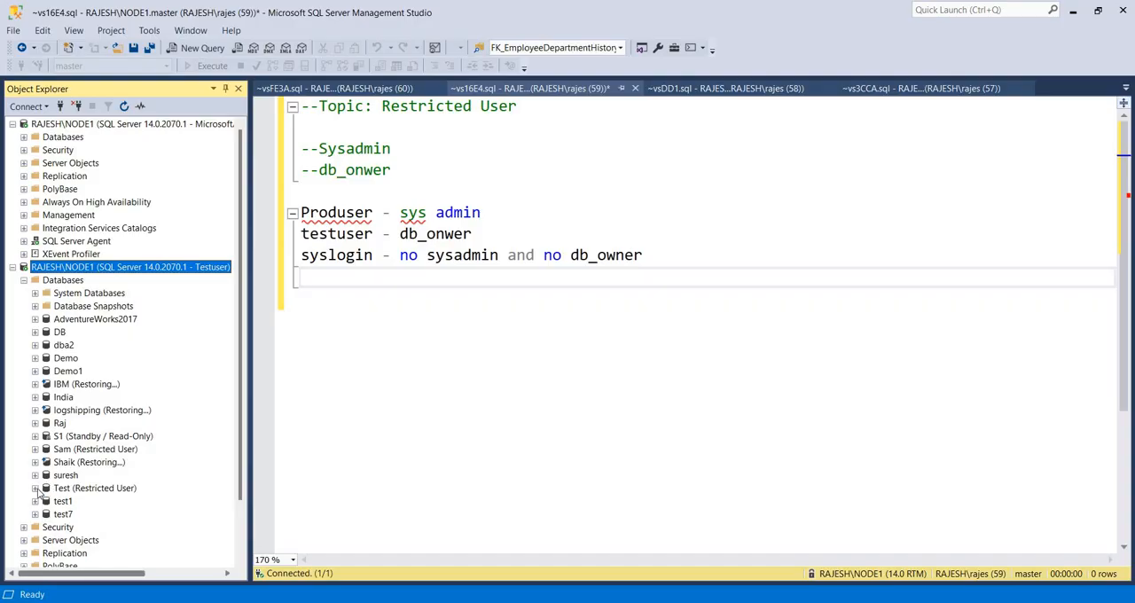
{"action": "left_click", "coordinate": [35, 489]}
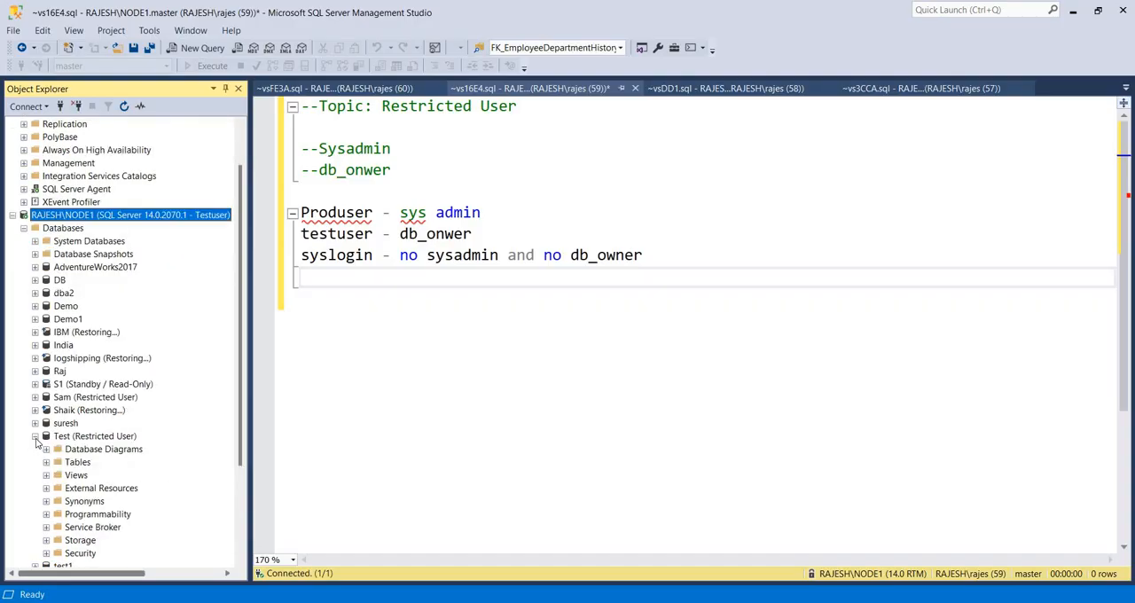
{"action": "left_click", "coordinate": [35, 436]}
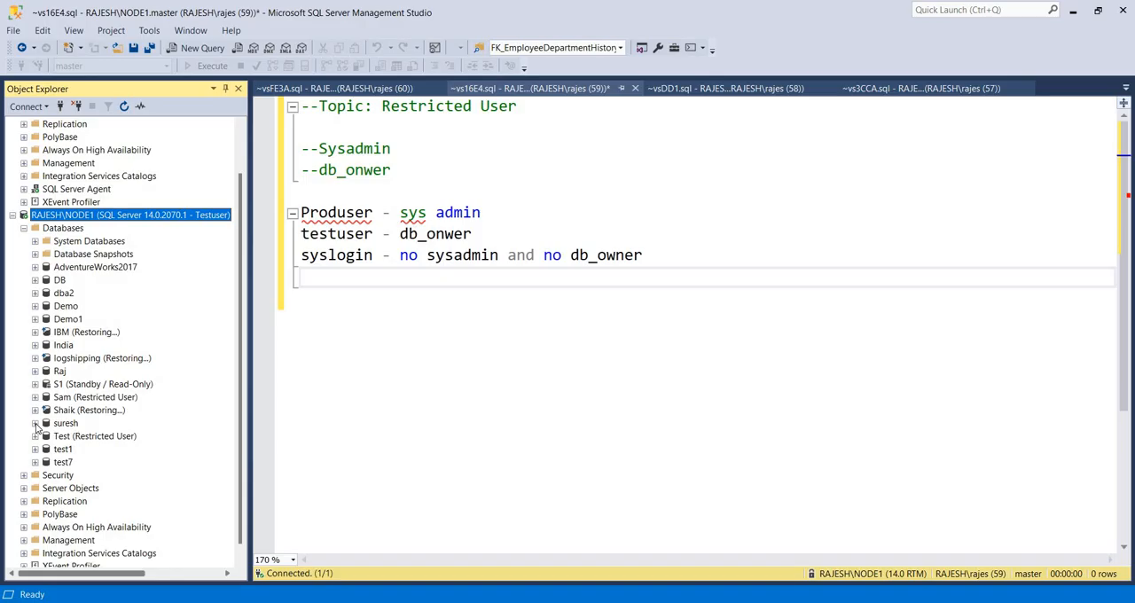
Try to expand the suresh database under the Testuser connection, and select the Test database
{"action": "left_click", "coordinate": [35, 425]}
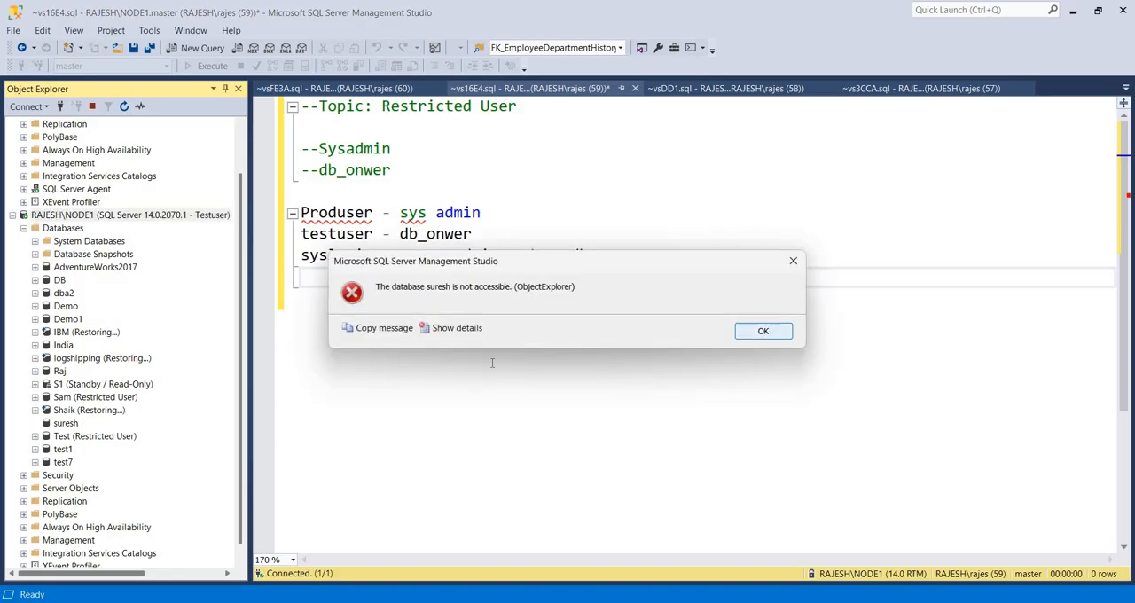
{"action": "key", "text": "Return"}
{"action": "left_click", "coordinate": [58, 438]}
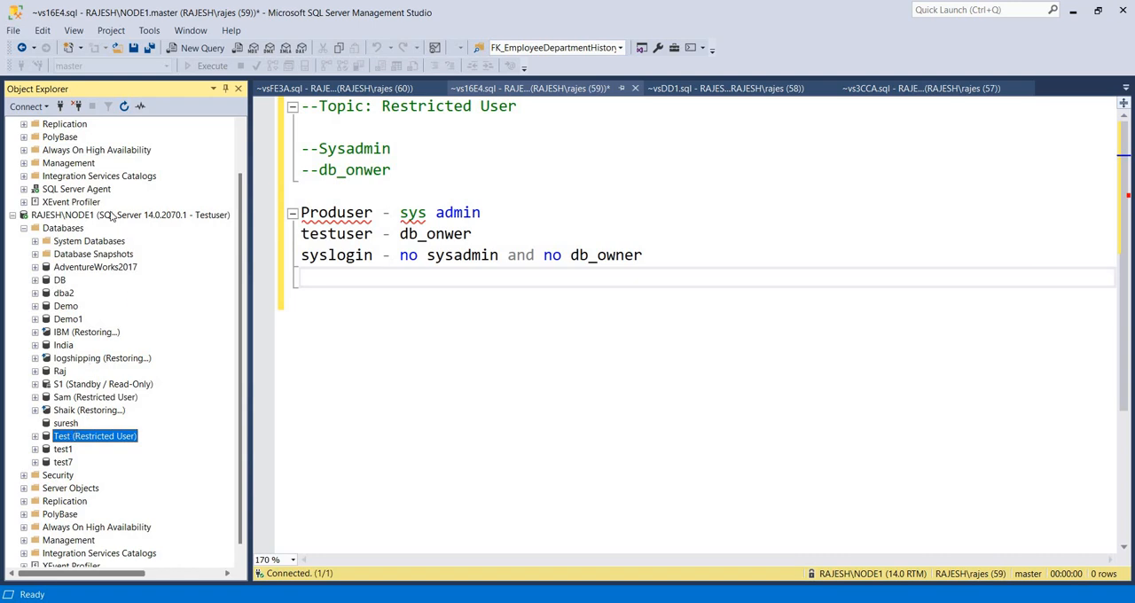
Disconnect the Testuser session and connect to RAJESH\NODE1 as Syslogin with SQL Server Authentication, entering the login's password
{"action": "left_click", "coordinate": [80, 107]}
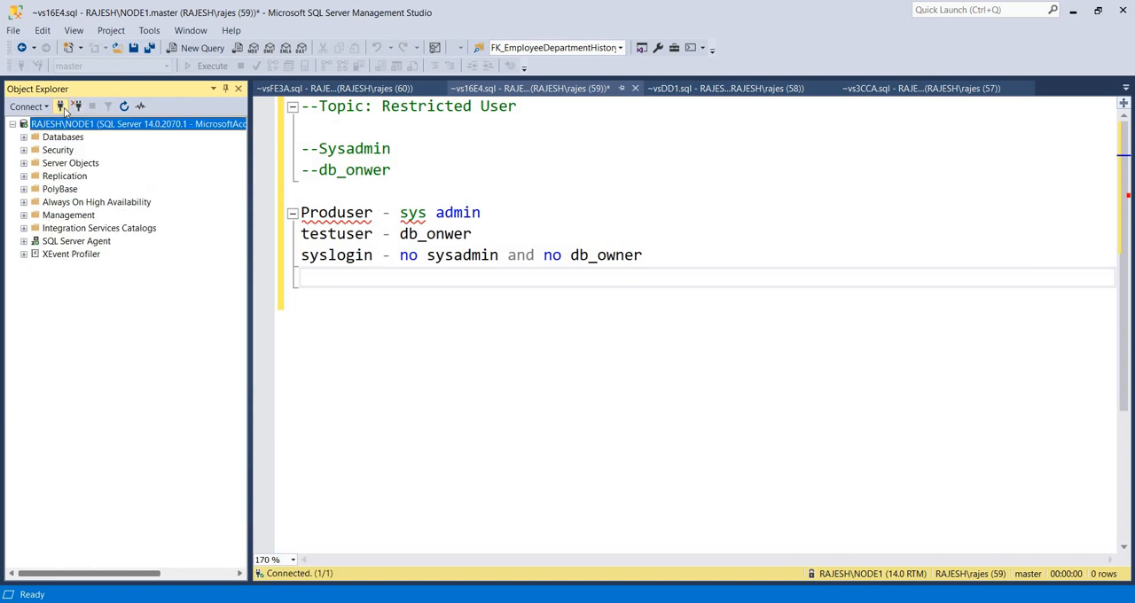
{"action": "left_click", "coordinate": [62, 106]}
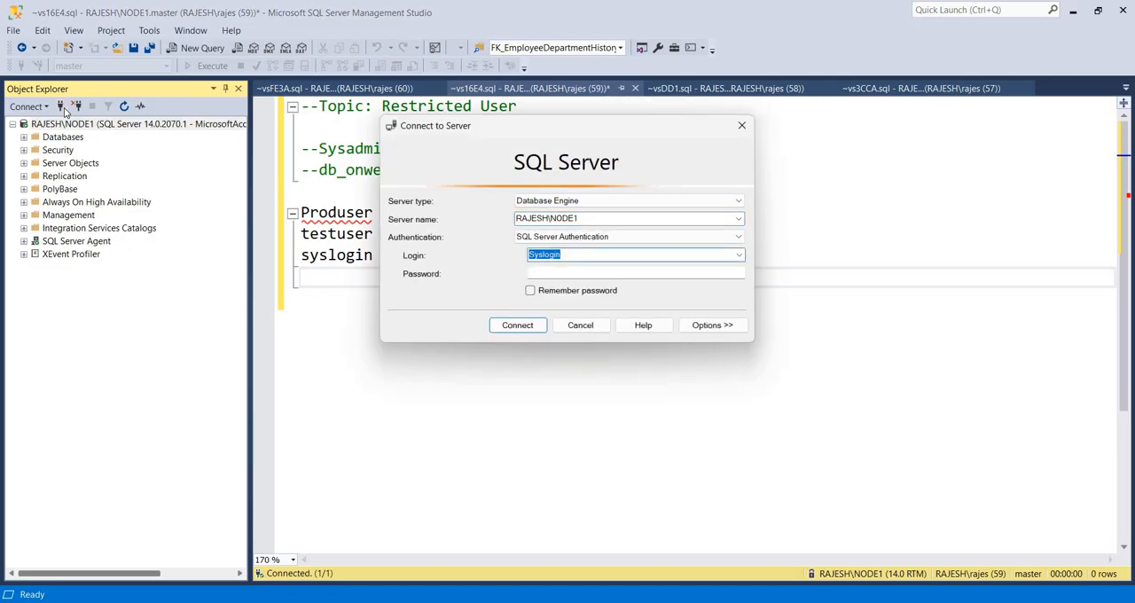
{"action": "key", "text": "Tab"}
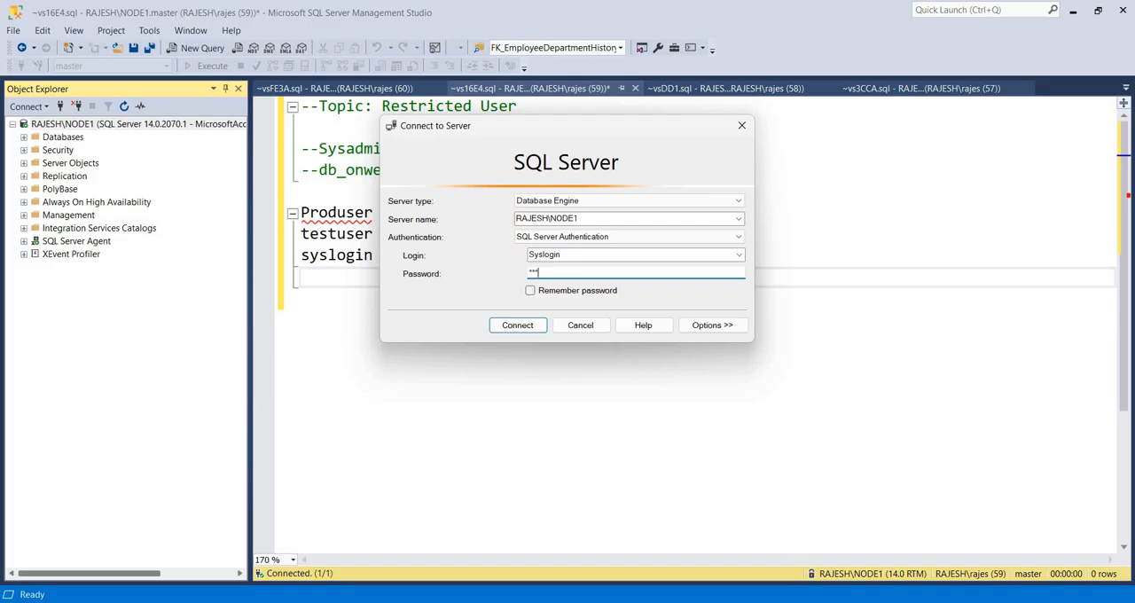
{"action": "type", "text": "1"}
{"action": "key", "text": "Return"}
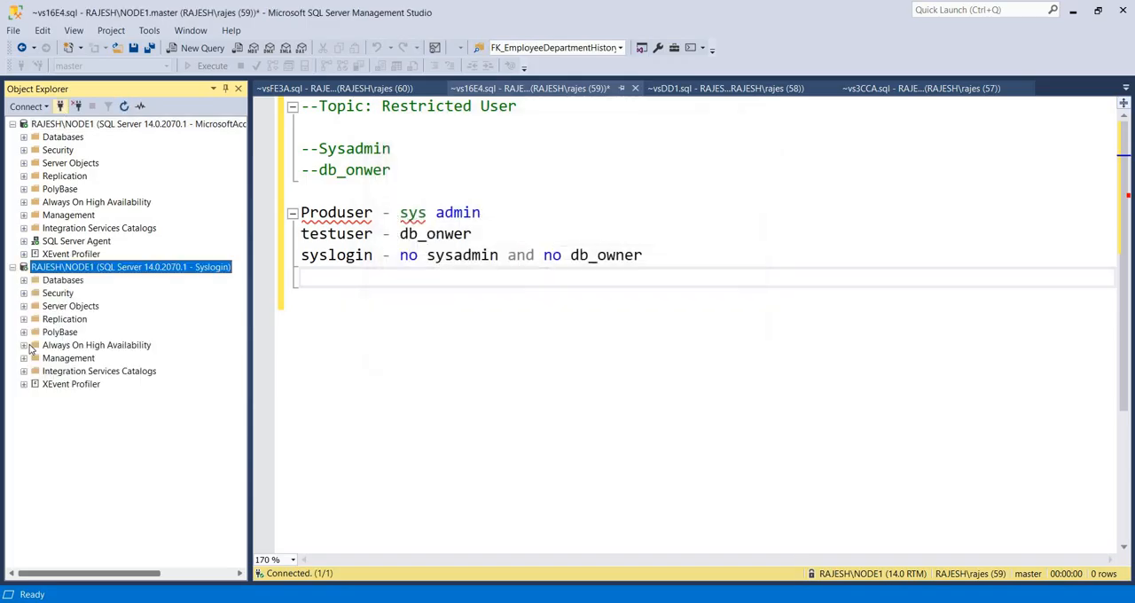
Check Syslogin's access by trying to expand the restricted Test database under its connection, and collapse the Databases folder again
{"action": "left_click", "coordinate": [23, 280]}
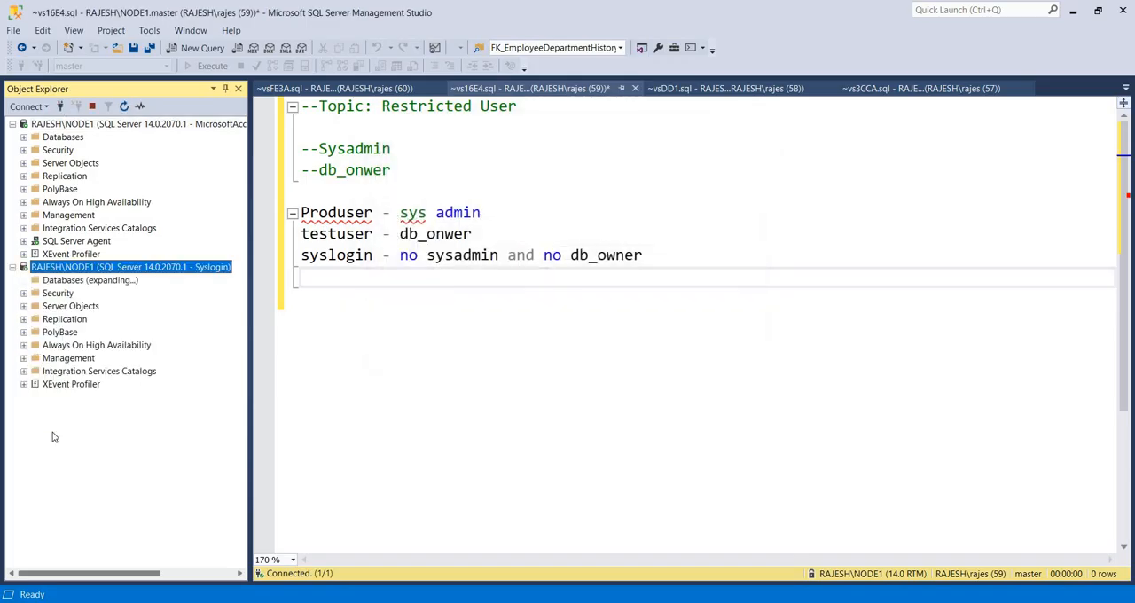
{"action": "left_click", "coordinate": [36, 489]}
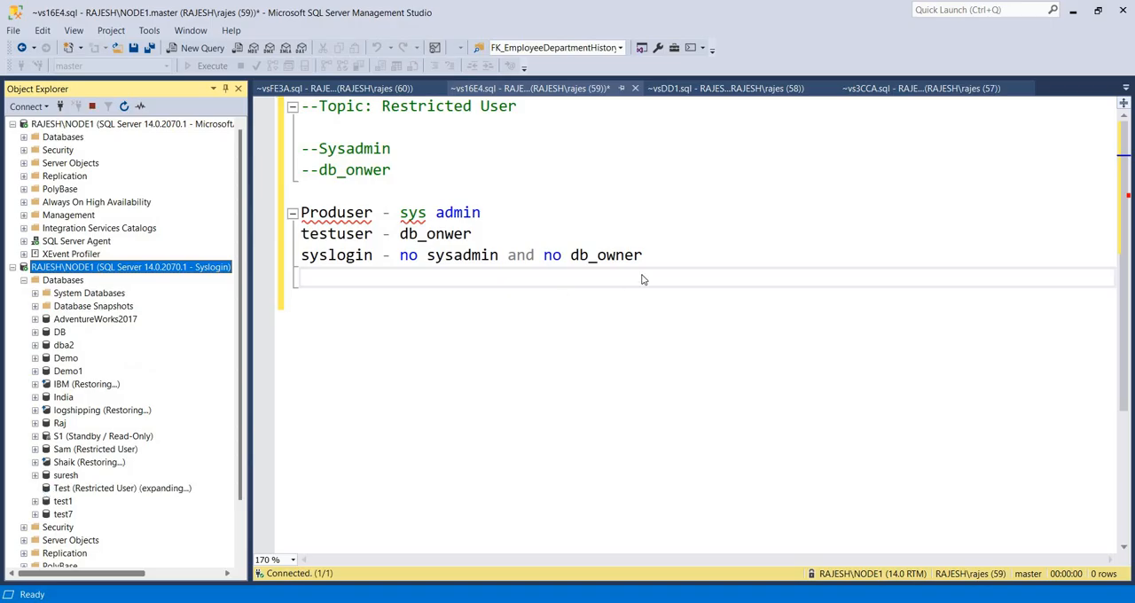
{"action": "left_click", "coordinate": [762, 332]}
{"action": "left_click", "coordinate": [24, 280]}
Add an empty line below the syslogin note in the query script
{"action": "left_click", "coordinate": [485, 288]}
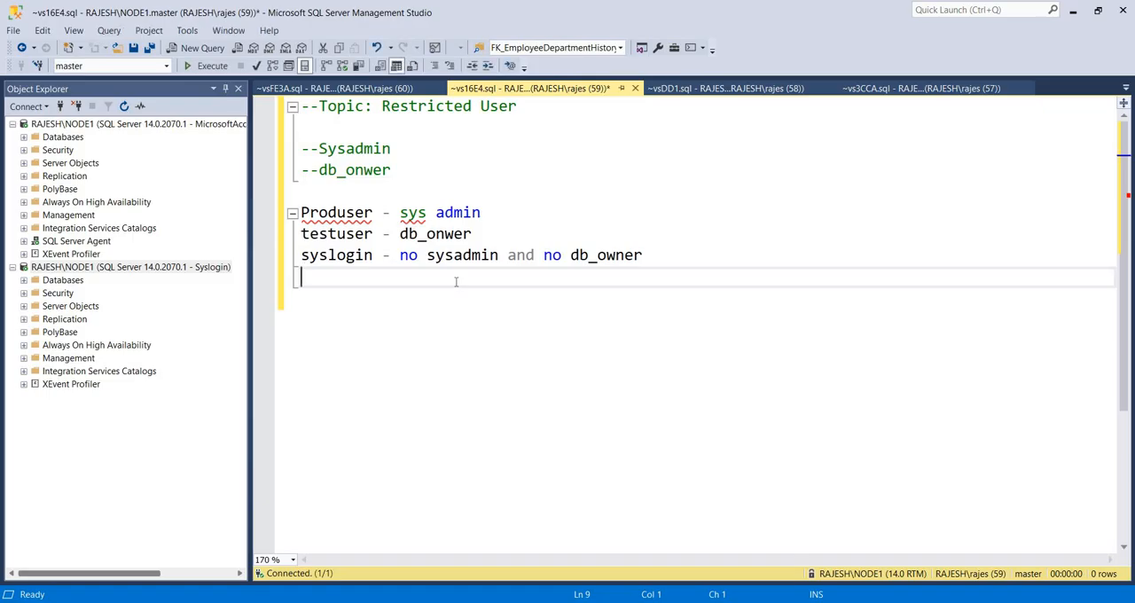
{"action": "key", "text": "Return"}
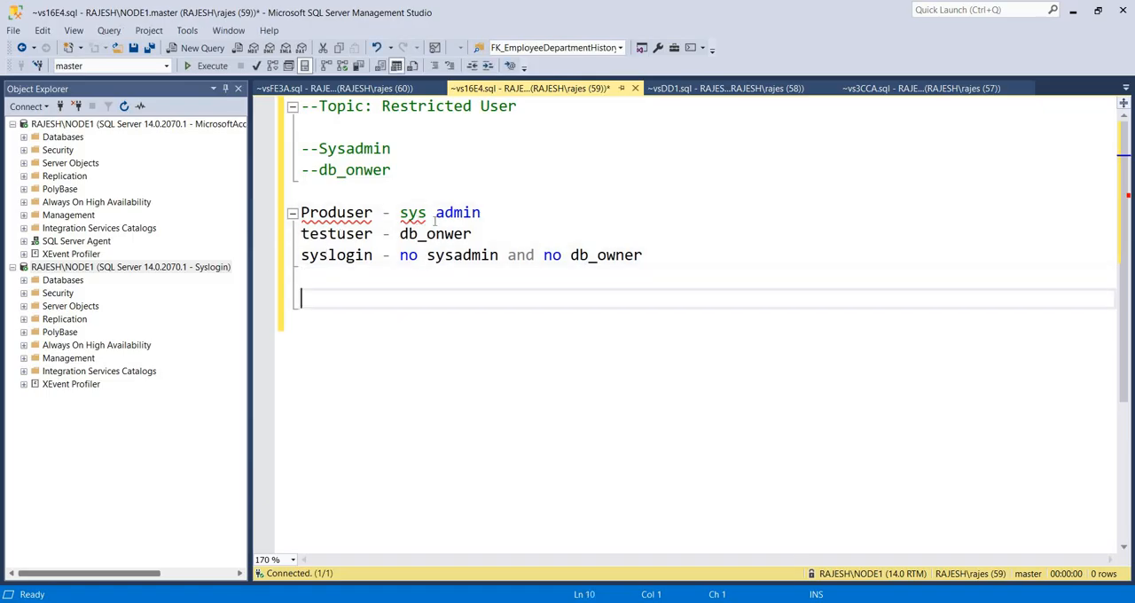